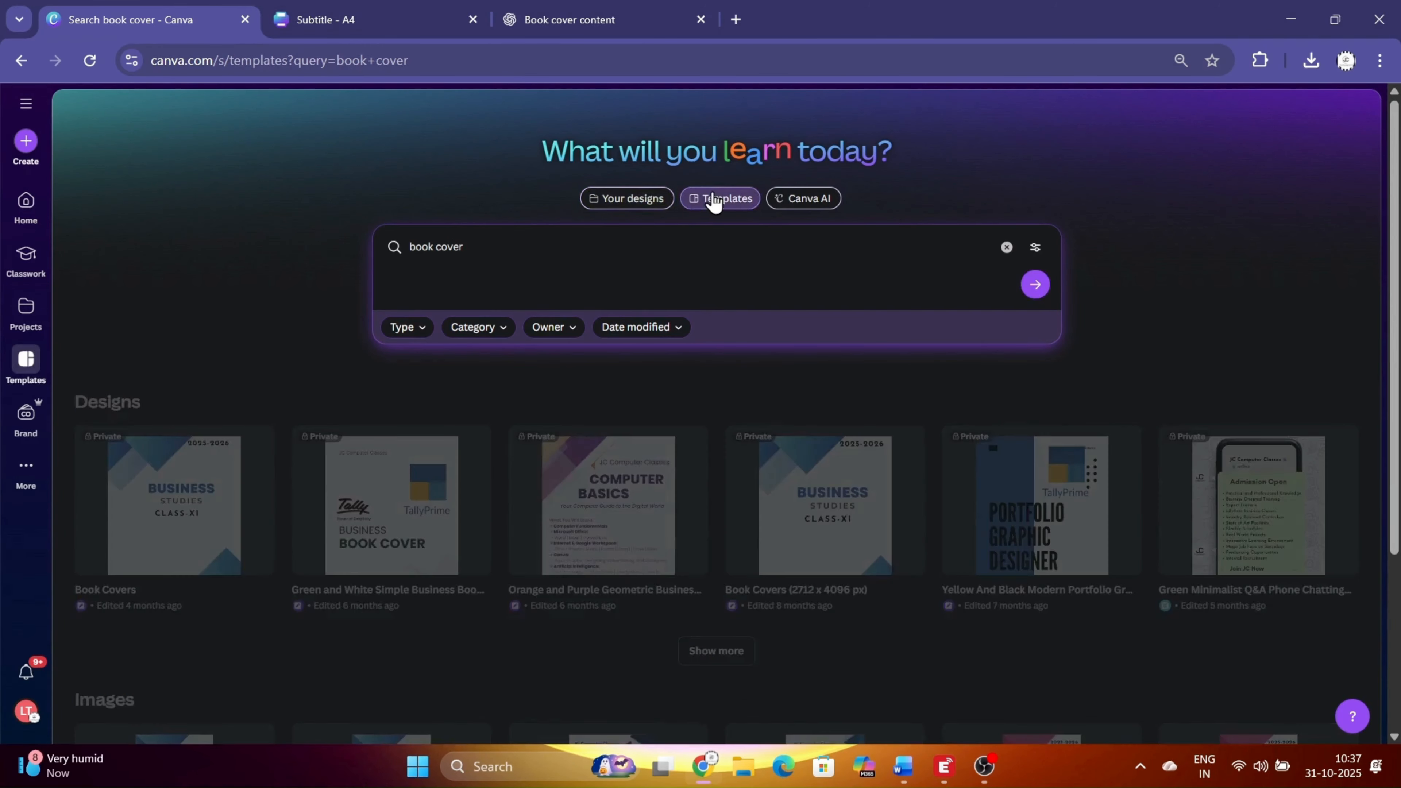
Search the templates for "book" and look through the results for a suitable cover design.
{"action": "scroll", "coordinate": [655, 324], "scroll_direction": "down", "scroll_amount": 10}
{"action": "scroll", "coordinate": [655, 324], "scroll_direction": "up", "scroll_amount": 10}
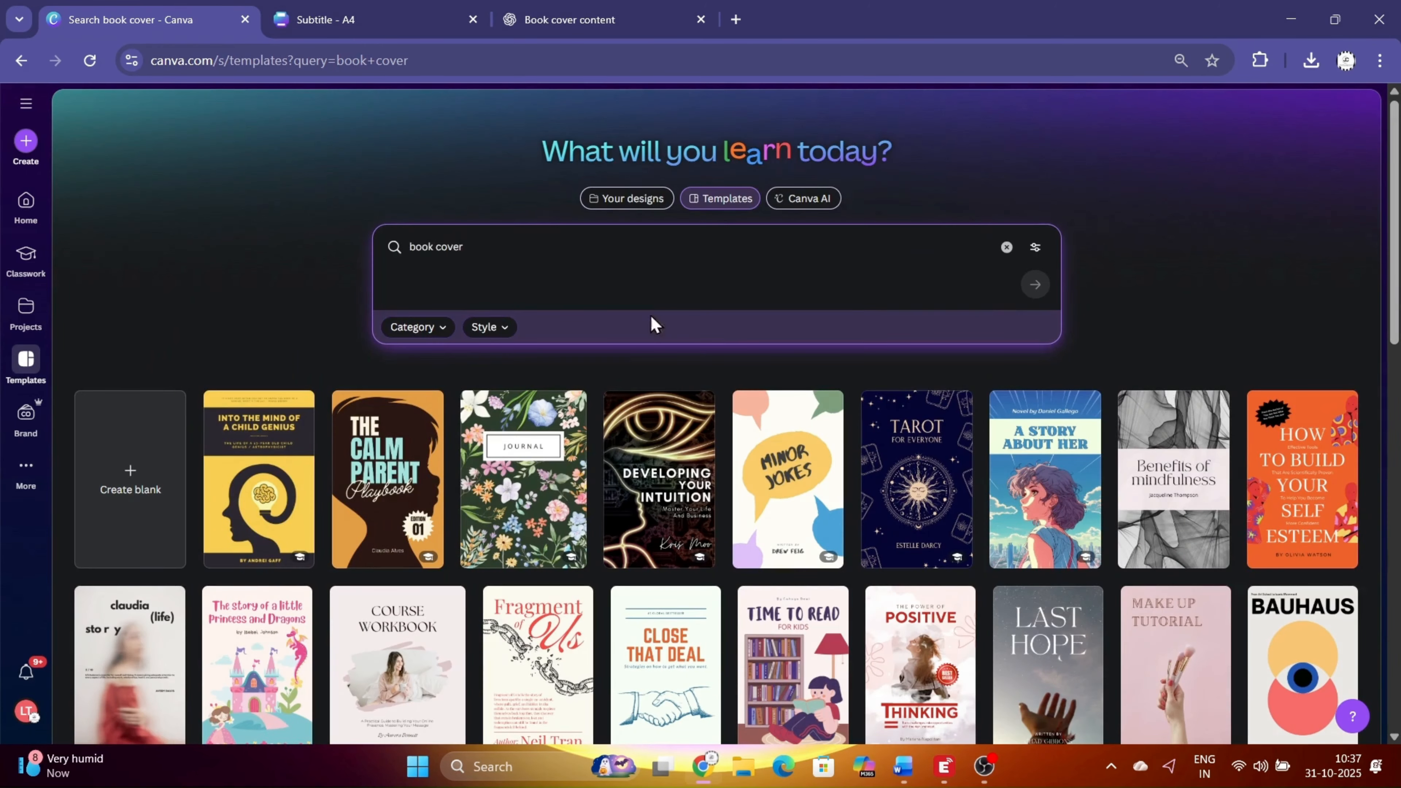
{"action": "key", "text": "Return"}
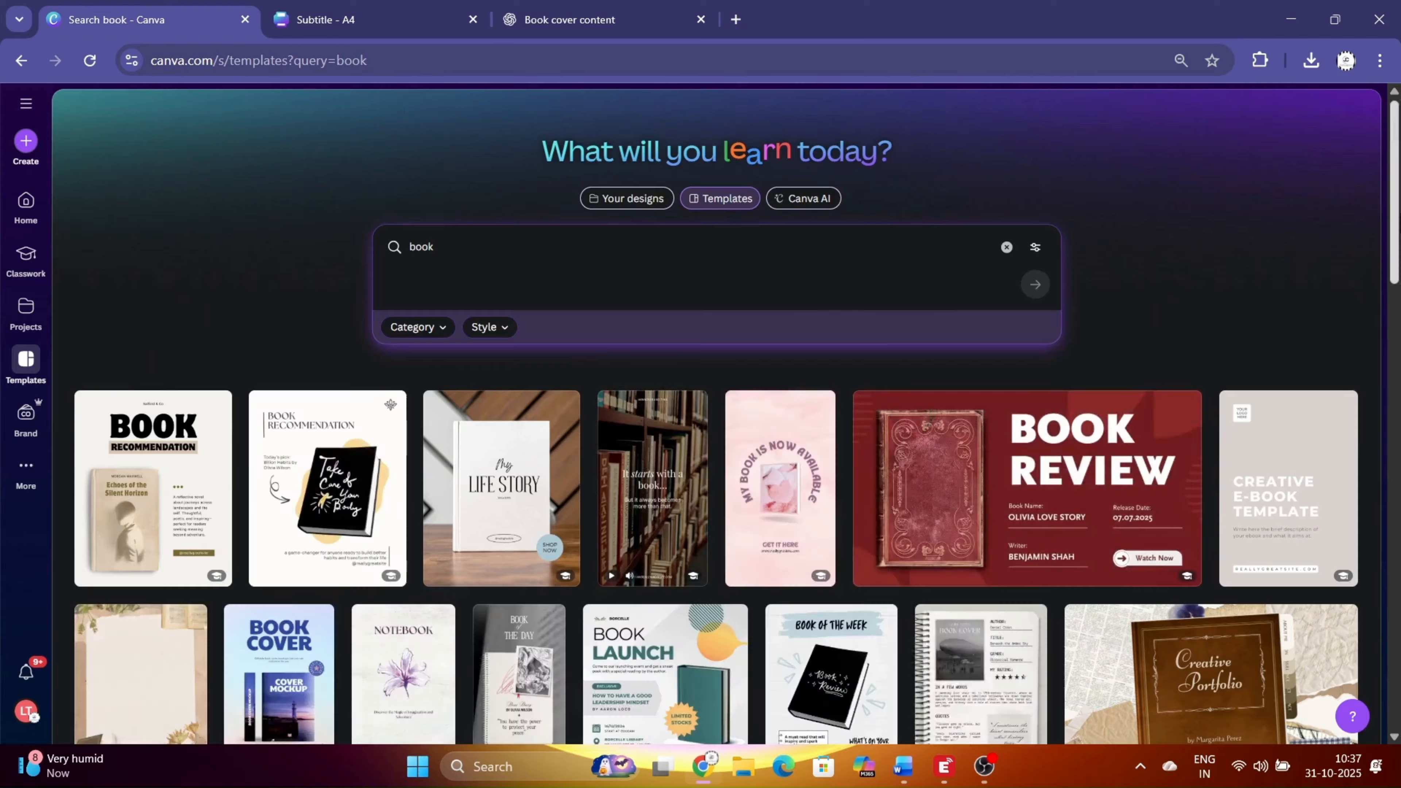
{"action": "scroll", "coordinate": [716, 413], "scroll_direction": "down", "scroll_amount": 15}
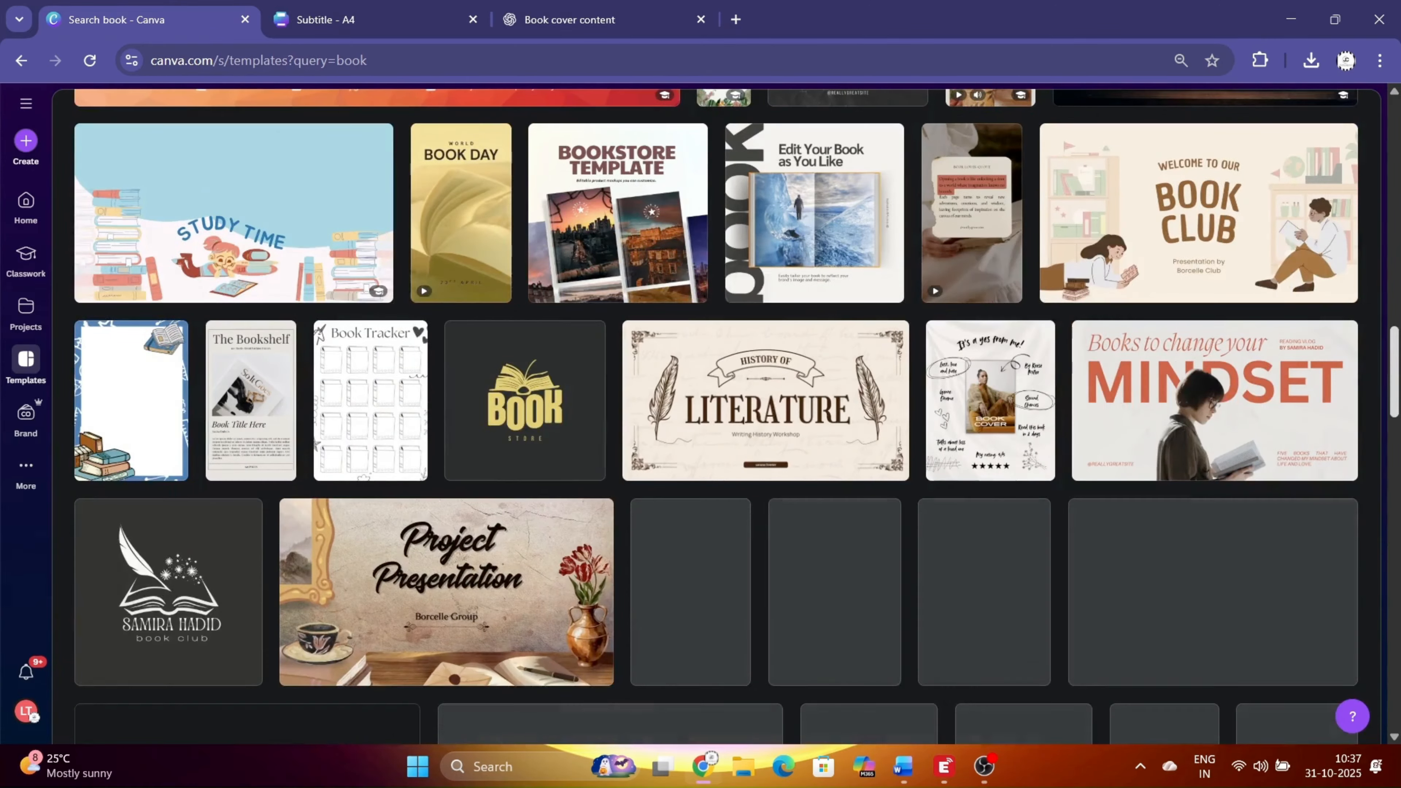
{"action": "scroll", "coordinate": [1379, 293], "scroll_direction": "up", "scroll_amount": 15}
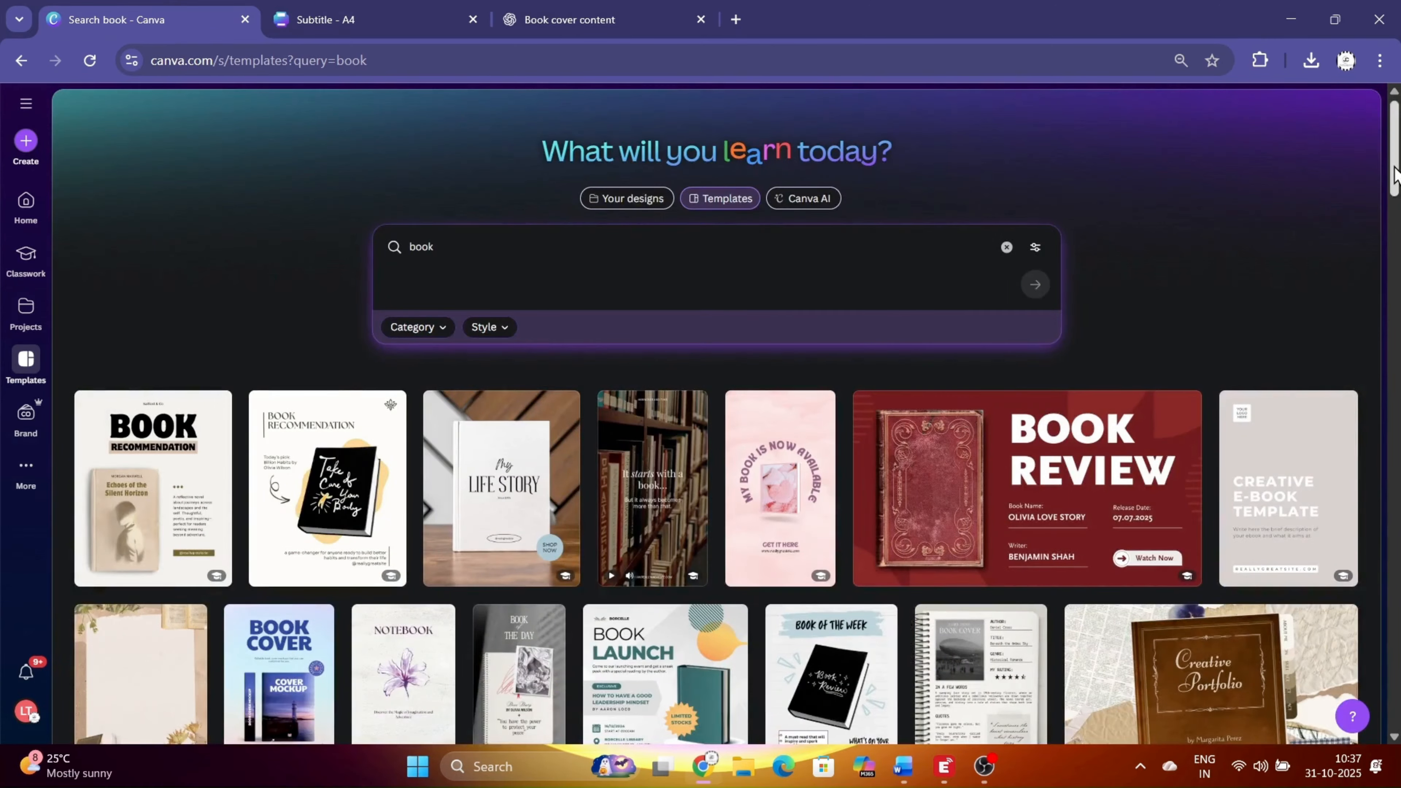
{"action": "mouse_move", "coordinate": [1395, 176]}
{"action": "left_mouse_down"}
{"action": "mouse_move", "coordinate": [1395, 706]}
{"action": "mouse_move", "coordinate": [1395, 149]}
{"action": "left_mouse_up"}
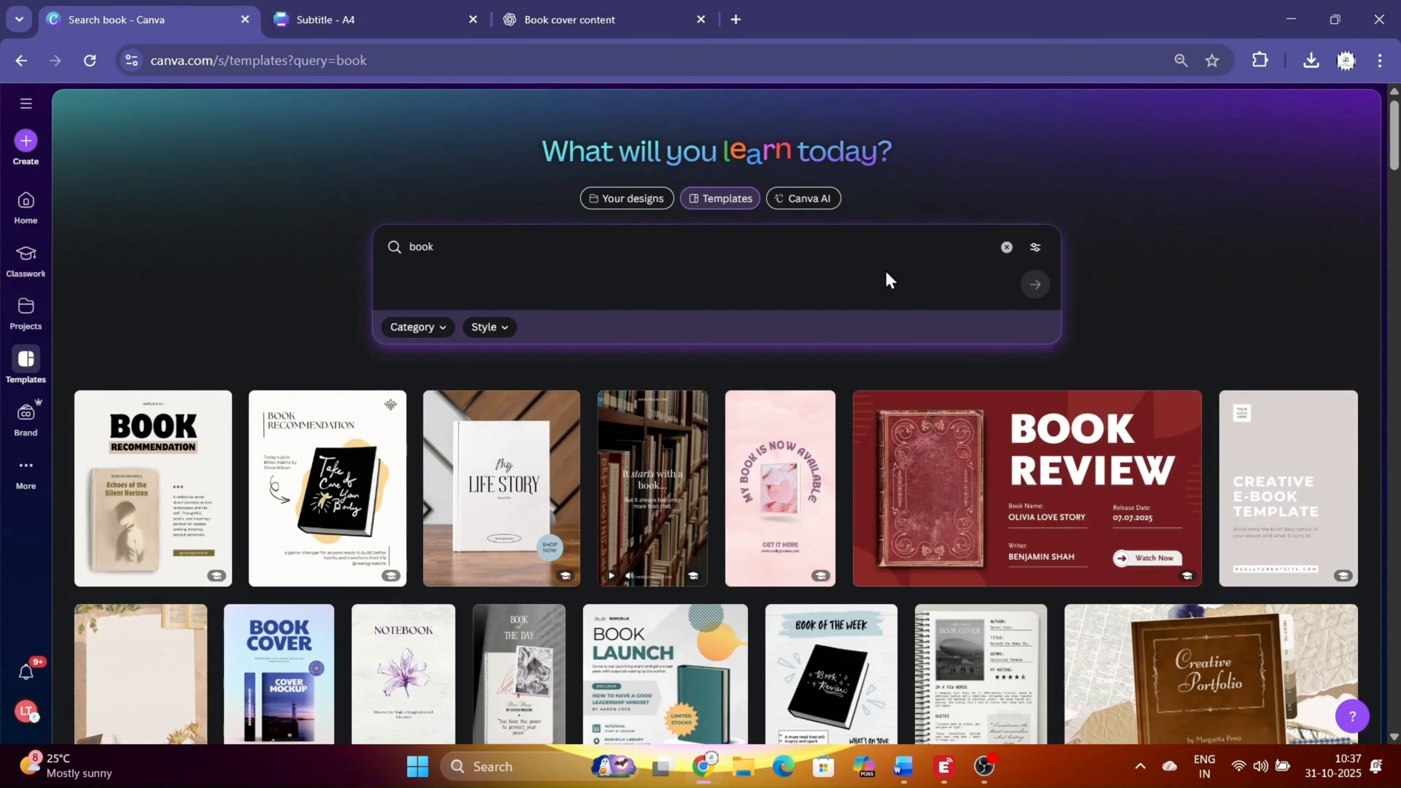
Search the templates for "Business Book" and browse the cover designs.
{"action": "type", "text": "Business Book"}
{"action": "key", "text": "Return"}
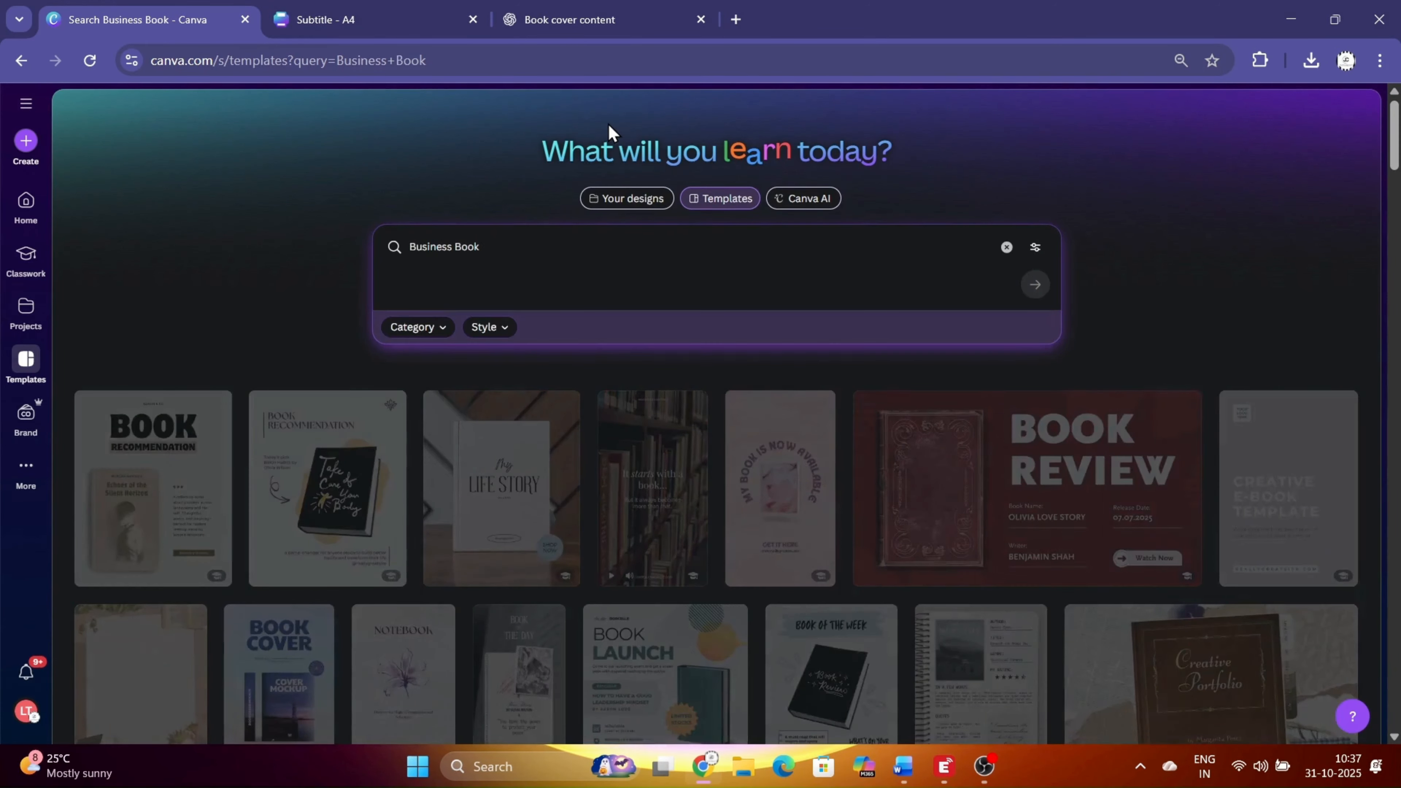
{"action": "scroll", "coordinate": [1135, 369], "scroll_direction": "down", "scroll_amount": 5}
{"action": "scroll", "coordinate": [1394, 557], "scroll_direction": "down", "scroll_amount": 6}
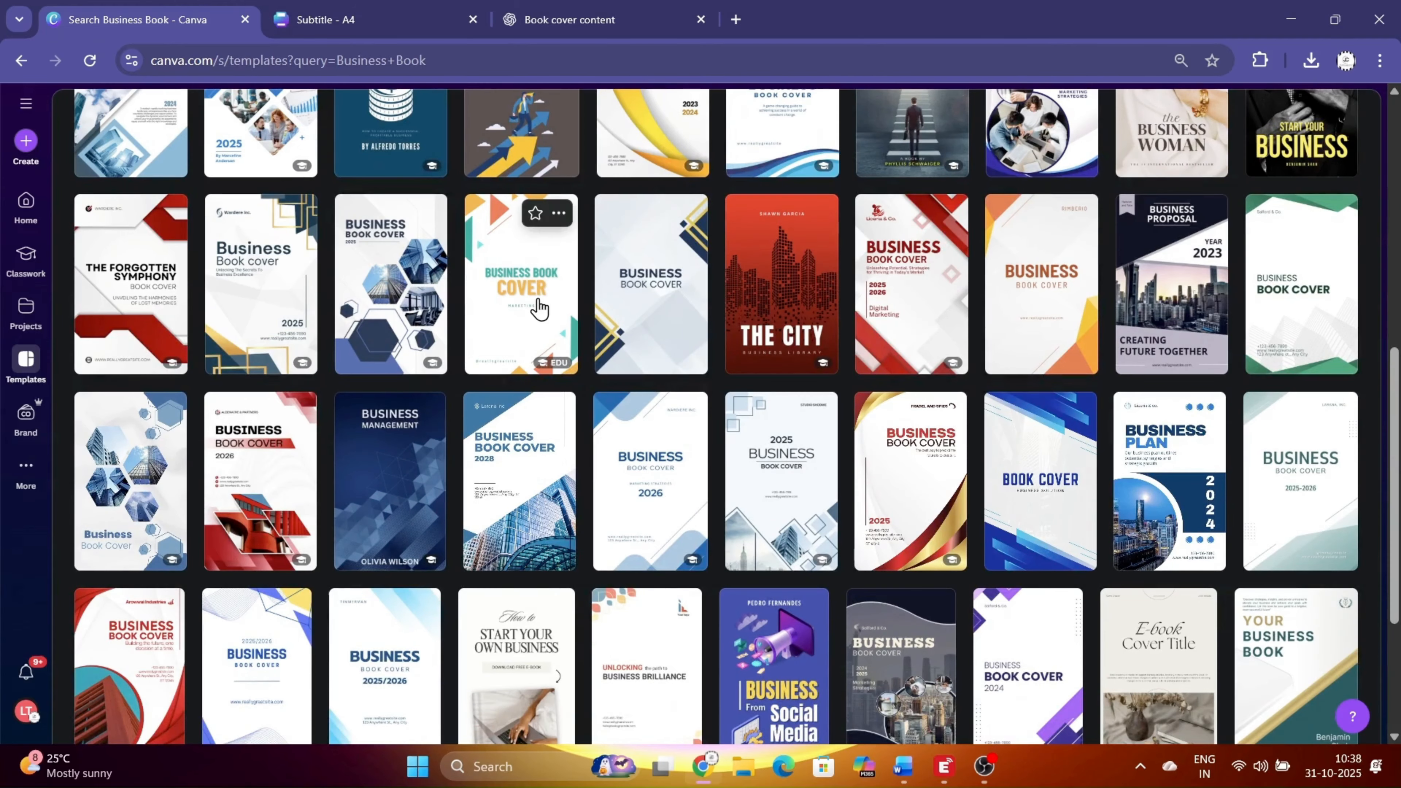
Find the Blue and White Geometric Modern Business eBook template among the similar designs and open it for customizing.
{"action": "left_click", "coordinate": [538, 308]}
{"action": "scroll", "coordinate": [1201, 250], "scroll_direction": "down", "scroll_amount": 10}
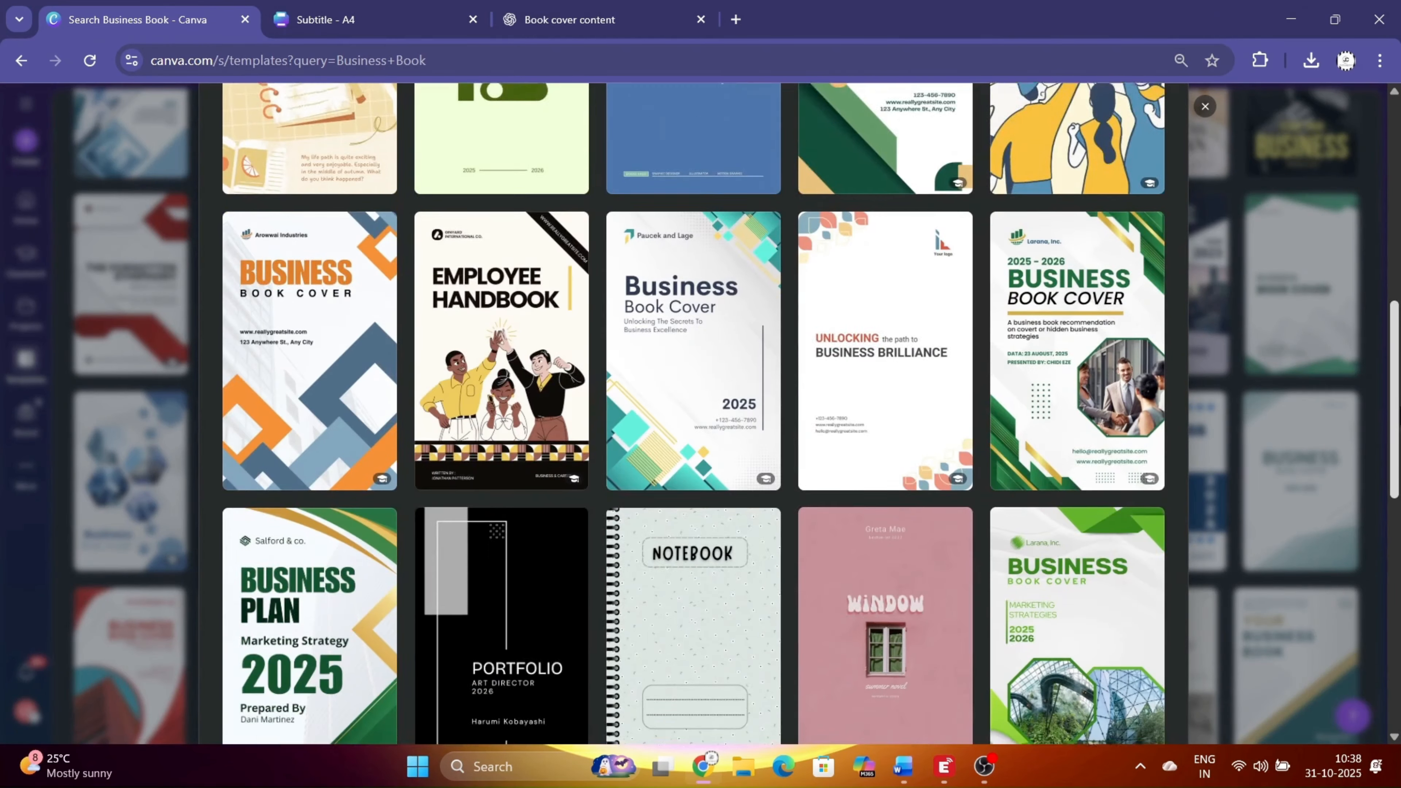
{"action": "scroll", "coordinate": [694, 414], "scroll_direction": "down", "scroll_amount": 10}
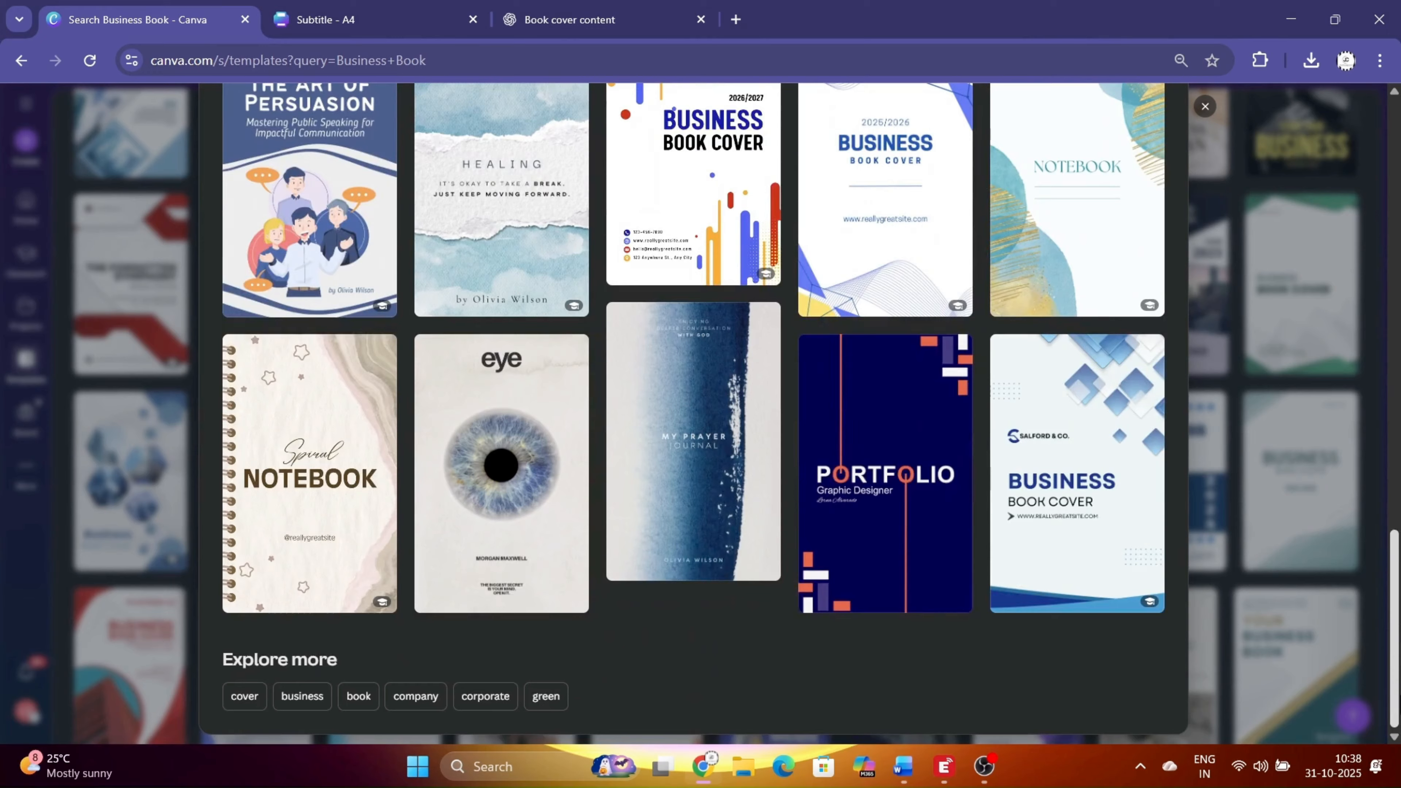
{"action": "left_click", "coordinate": [1052, 607]}
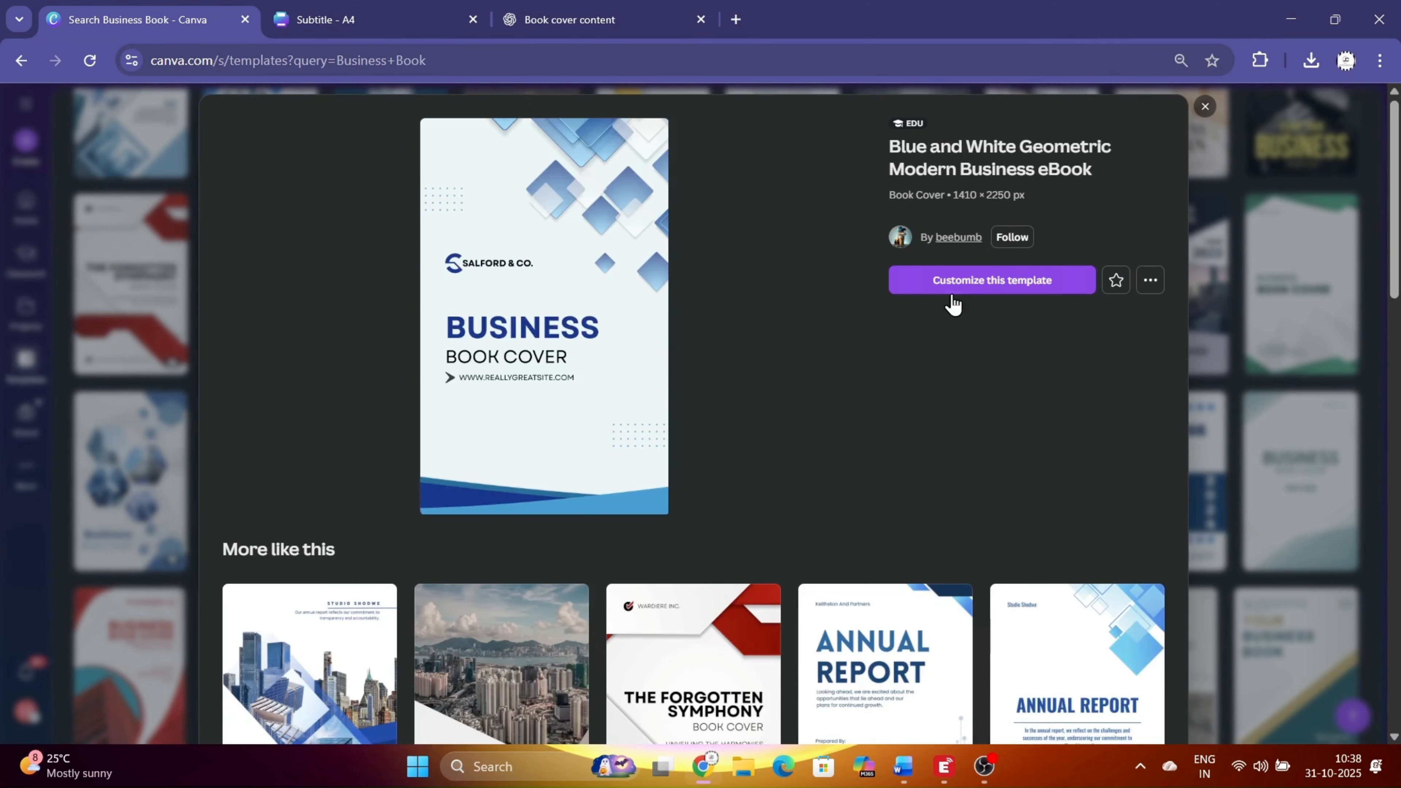
{"action": "left_click", "coordinate": [1029, 283]}
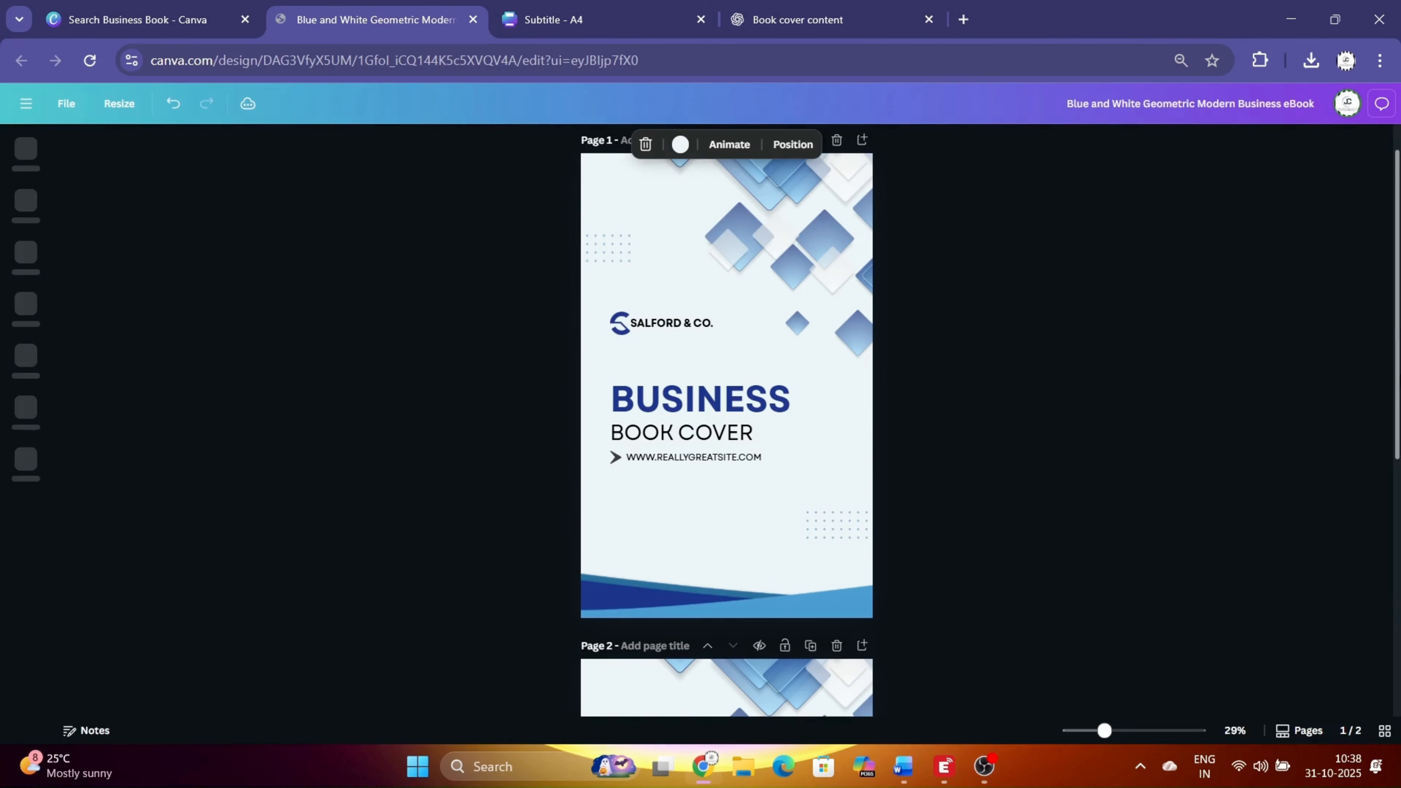
Insert the uploaded picture of the boy with a laptop on a green Excel cube onto page 2.
{"action": "scroll", "coordinate": [1354, 356], "scroll_direction": "down", "scroll_amount": 5}
{"action": "left_click", "coordinate": [22, 359]}
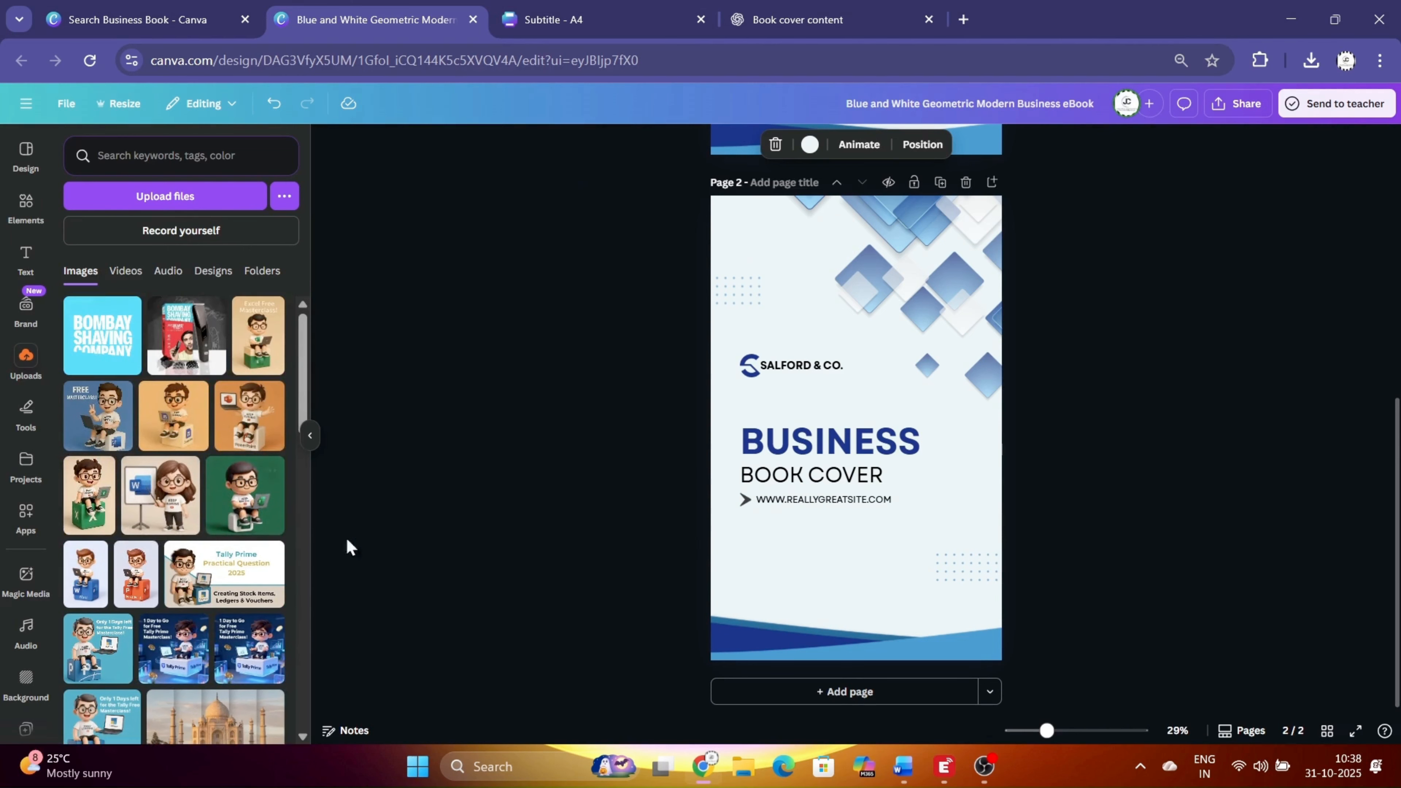
{"action": "left_click", "coordinate": [86, 508]}
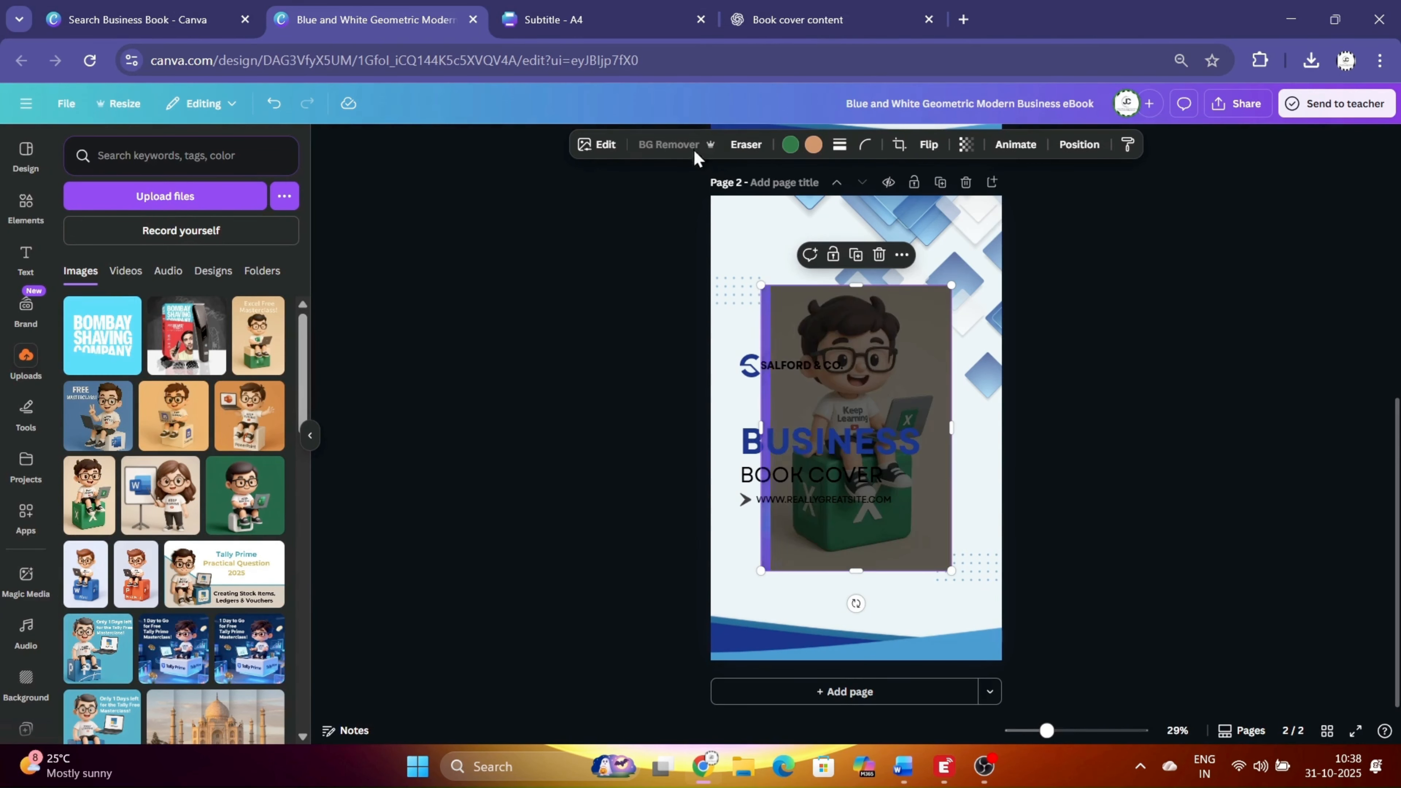
Remove the boy picture's background, then enlarge the picture and move it to the lower edge of page 2.
{"action": "left_click", "coordinate": [990, 579]}
{"action": "left_click_drag", "start_coordinate": [898, 514], "coordinate": [853, 606]}
{"action": "left_click_drag", "start_coordinate": [905, 377], "coordinate": [844, 518]}
{"action": "left_click_drag", "start_coordinate": [772, 566], "coordinate": [870, 490]}
{"action": "left_click_drag", "start_coordinate": [929, 402], "coordinate": [1051, 220]}
{"action": "left_click_drag", "start_coordinate": [975, 425], "coordinate": [898, 619]}
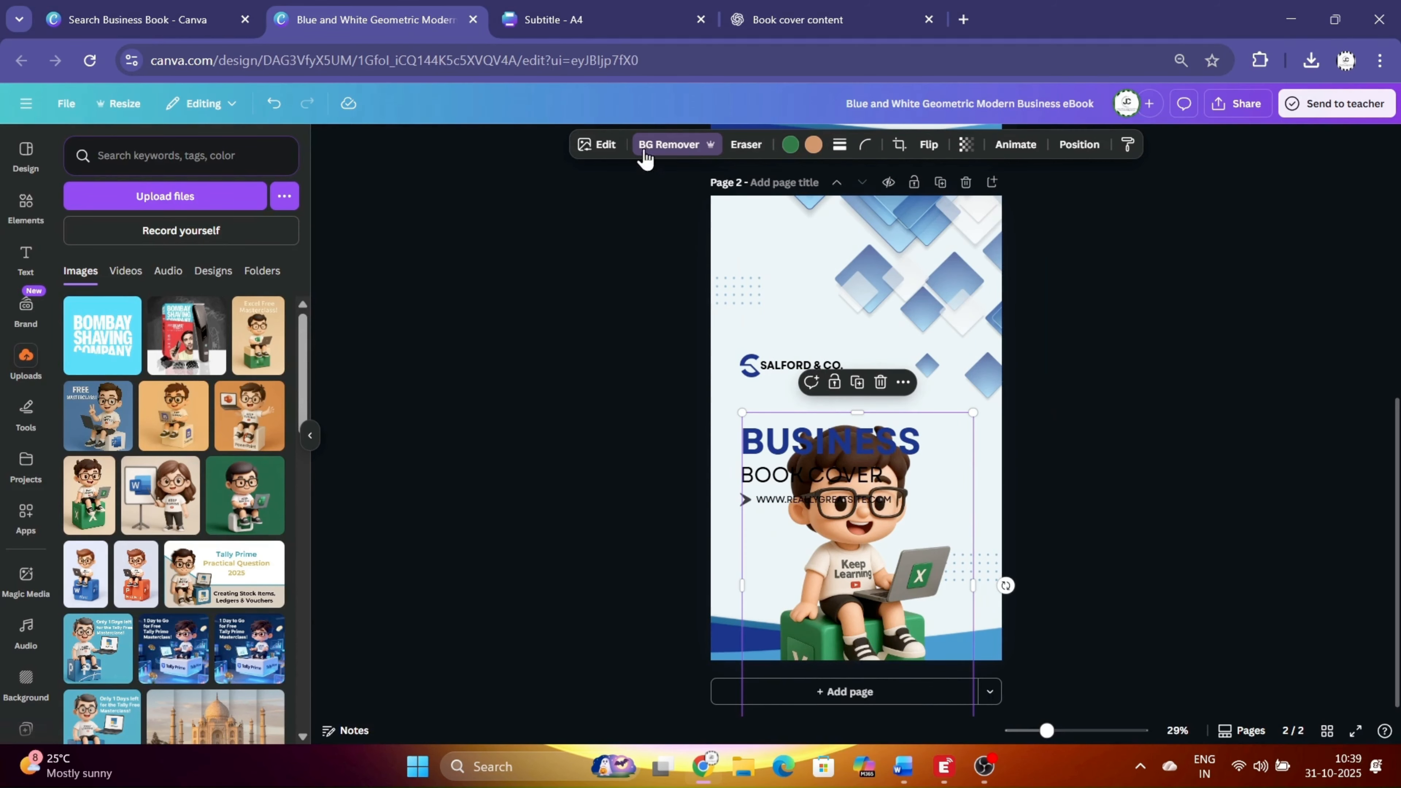
Extract all text from the boy picture with Grab Text and delete the "Keep Learning" shirt lettering.
{"action": "left_click", "coordinate": [606, 148]}
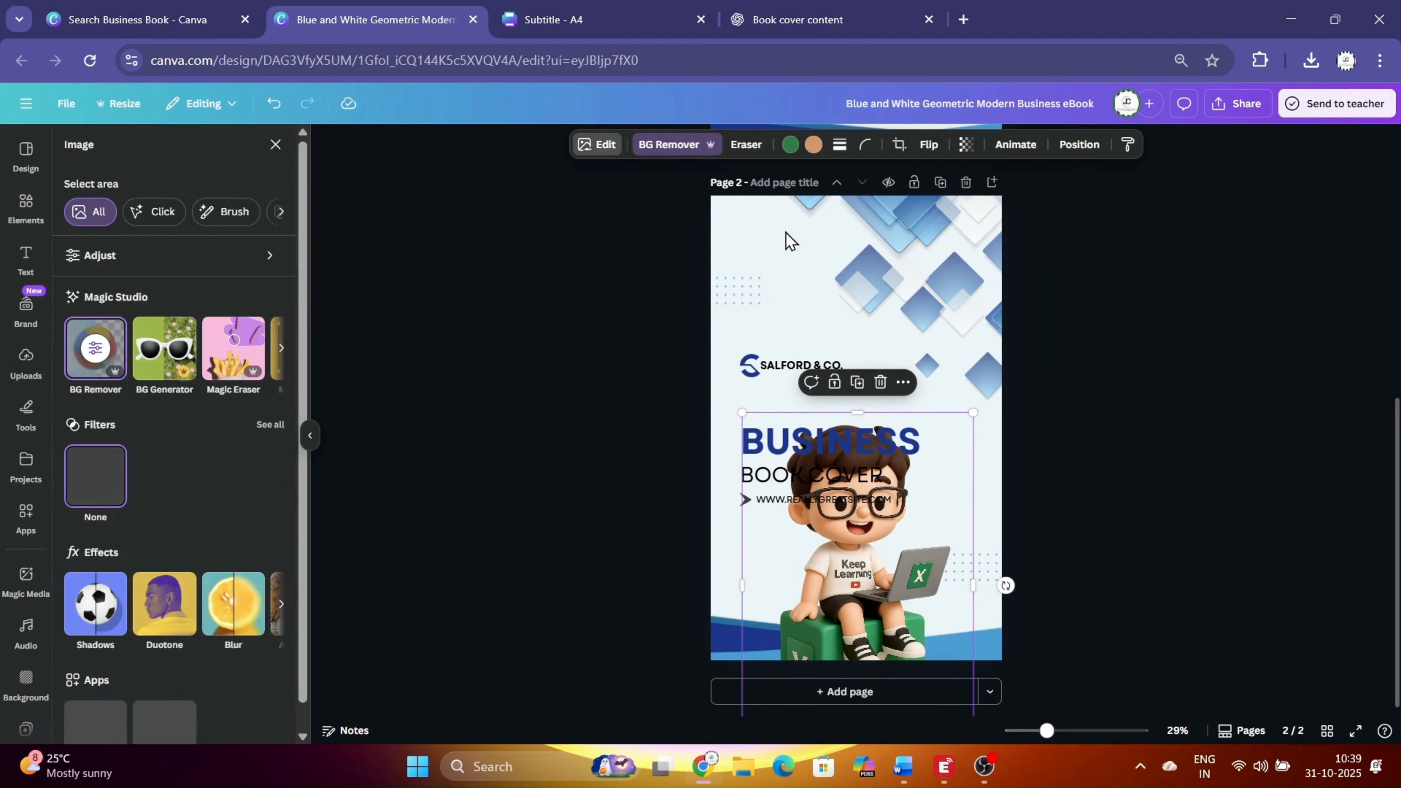
{"action": "left_click", "coordinate": [276, 352]}
{"action": "left_click", "coordinate": [187, 357]}
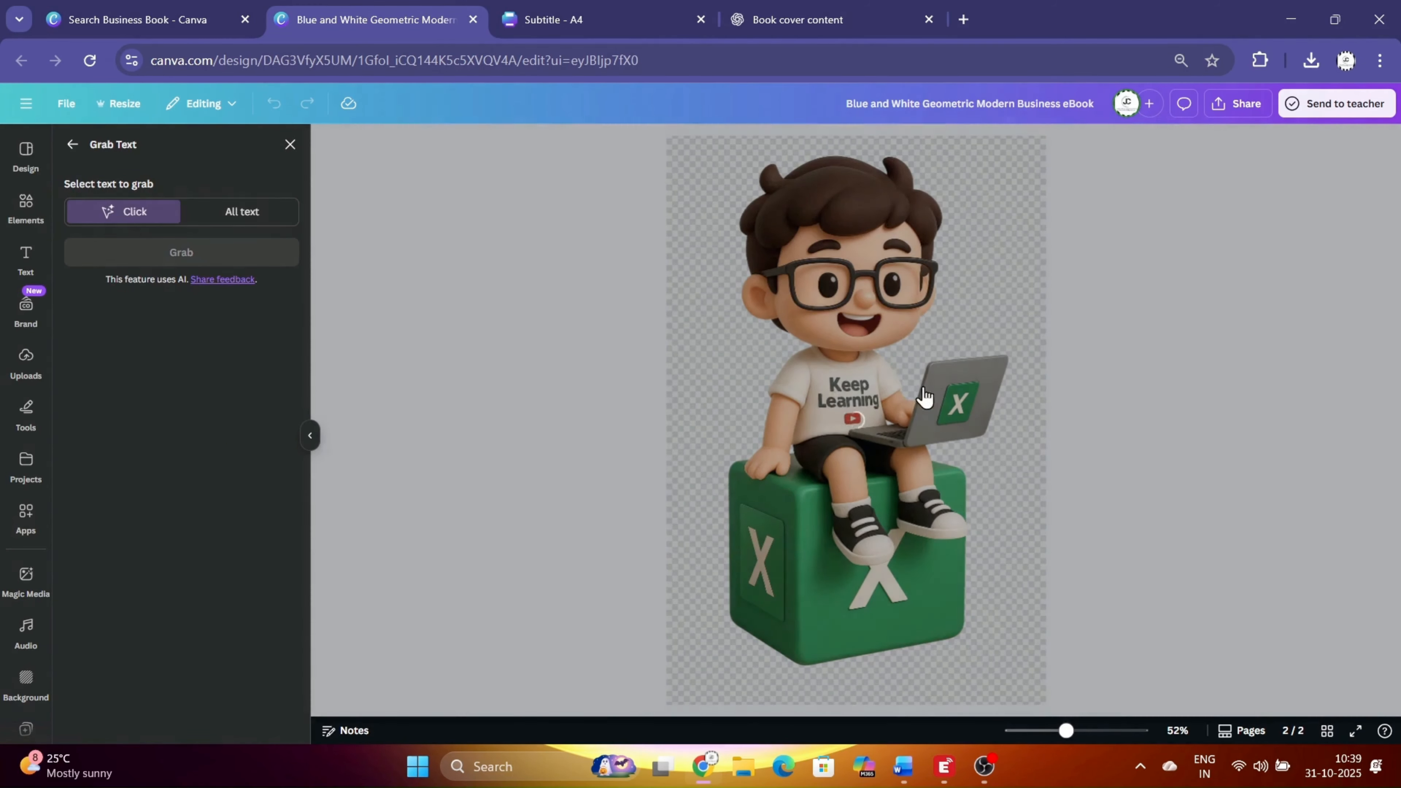
{"action": "left_click", "coordinate": [848, 392]}
{"action": "left_click", "coordinate": [241, 211]}
{"action": "left_click", "coordinate": [226, 252]}
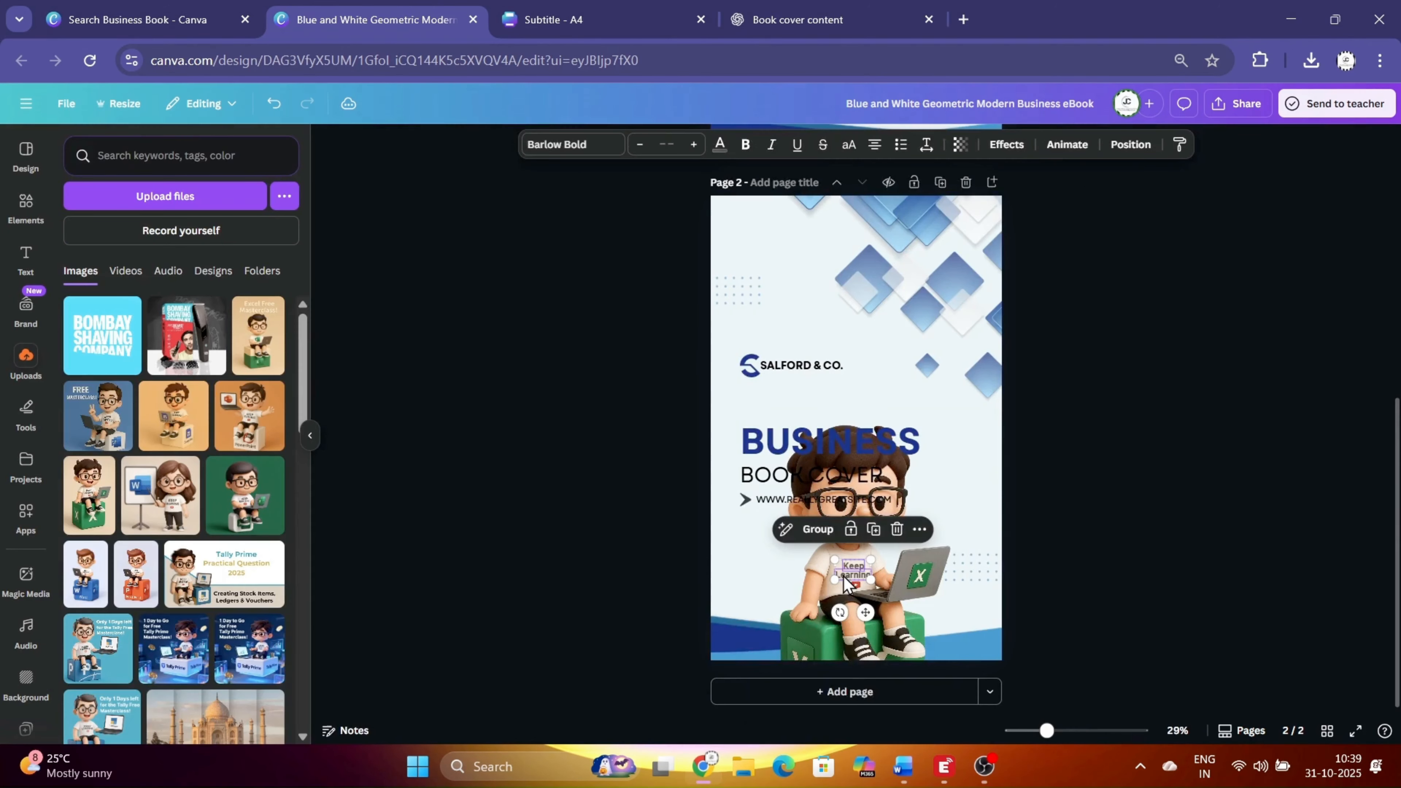
Move the boy picture to the lower right corner of the page and flip it horizontally.
{"action": "left_click_drag", "start_coordinate": [843, 582], "coordinate": [939, 549]}
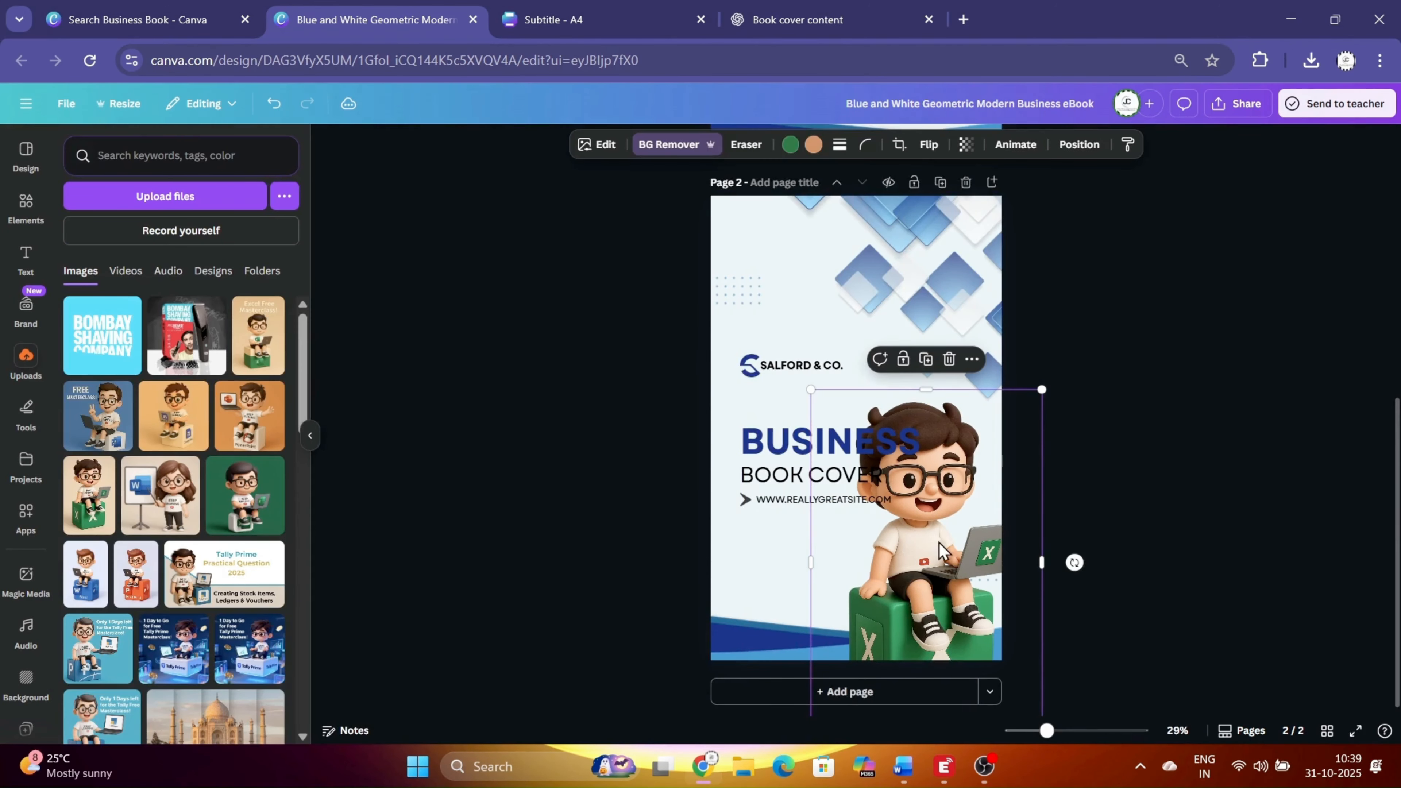
{"action": "left_click", "coordinate": [929, 145]}
{"action": "left_click", "coordinate": [946, 180]}
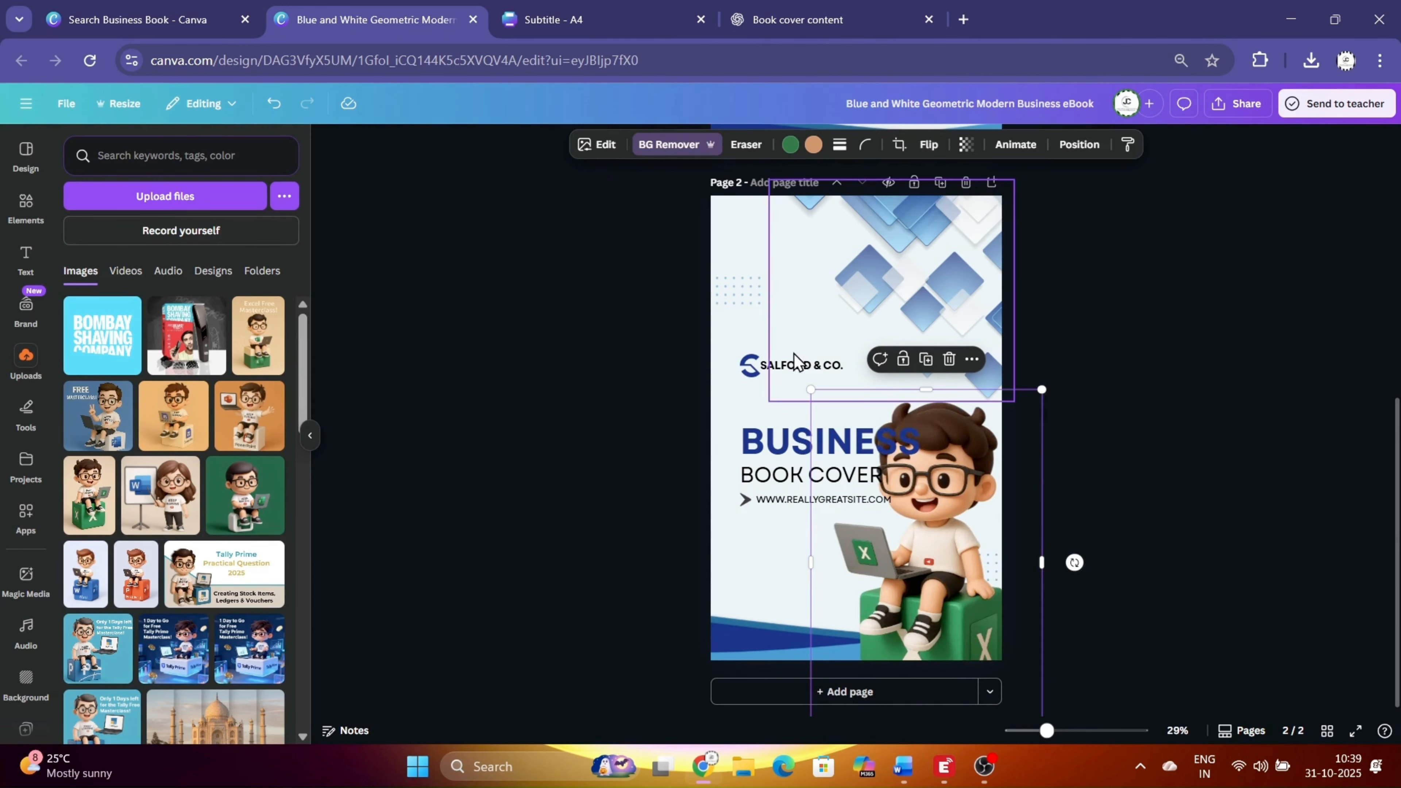
Apply the Sea Green duotone to the geometric squares graphic and set its shadows colour to #287B43, sampled from the Excel cube.
{"action": "left_click", "coordinate": [926, 253]}
{"action": "left_click", "coordinate": [607, 145]}
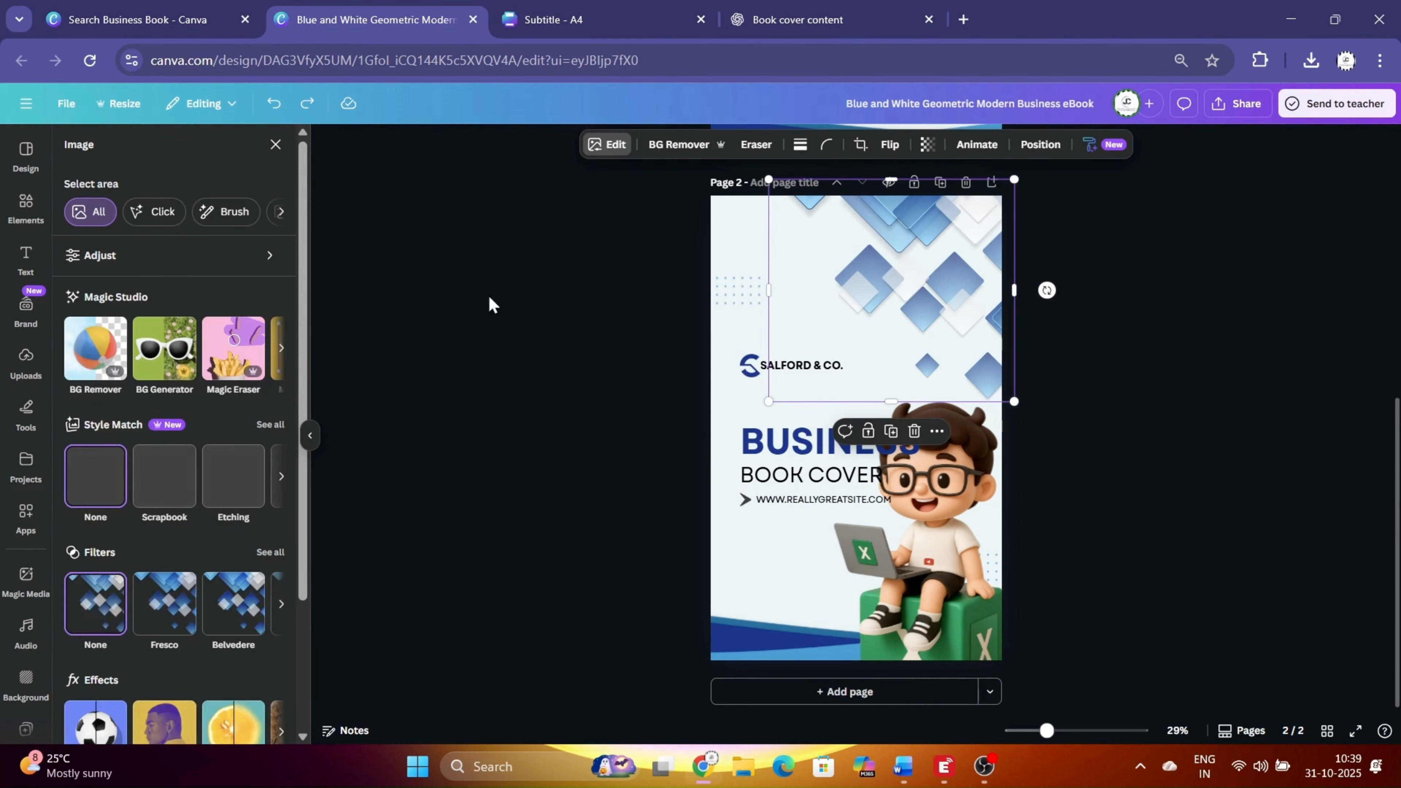
{"action": "scroll", "coordinate": [123, 500], "scroll_direction": "down", "scroll_amount": 2}
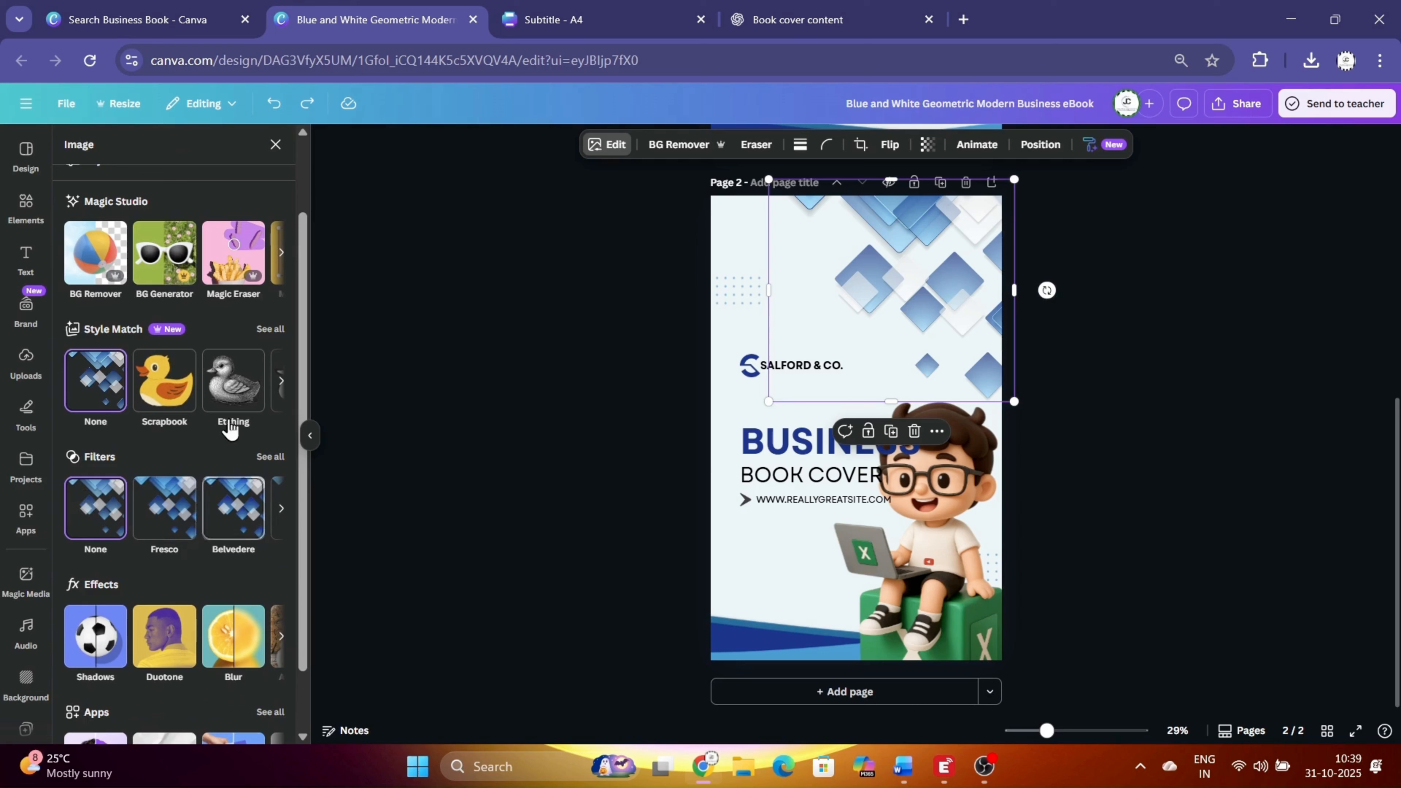
{"action": "left_click", "coordinate": [159, 664]}
{"action": "left_click", "coordinate": [118, 490]}
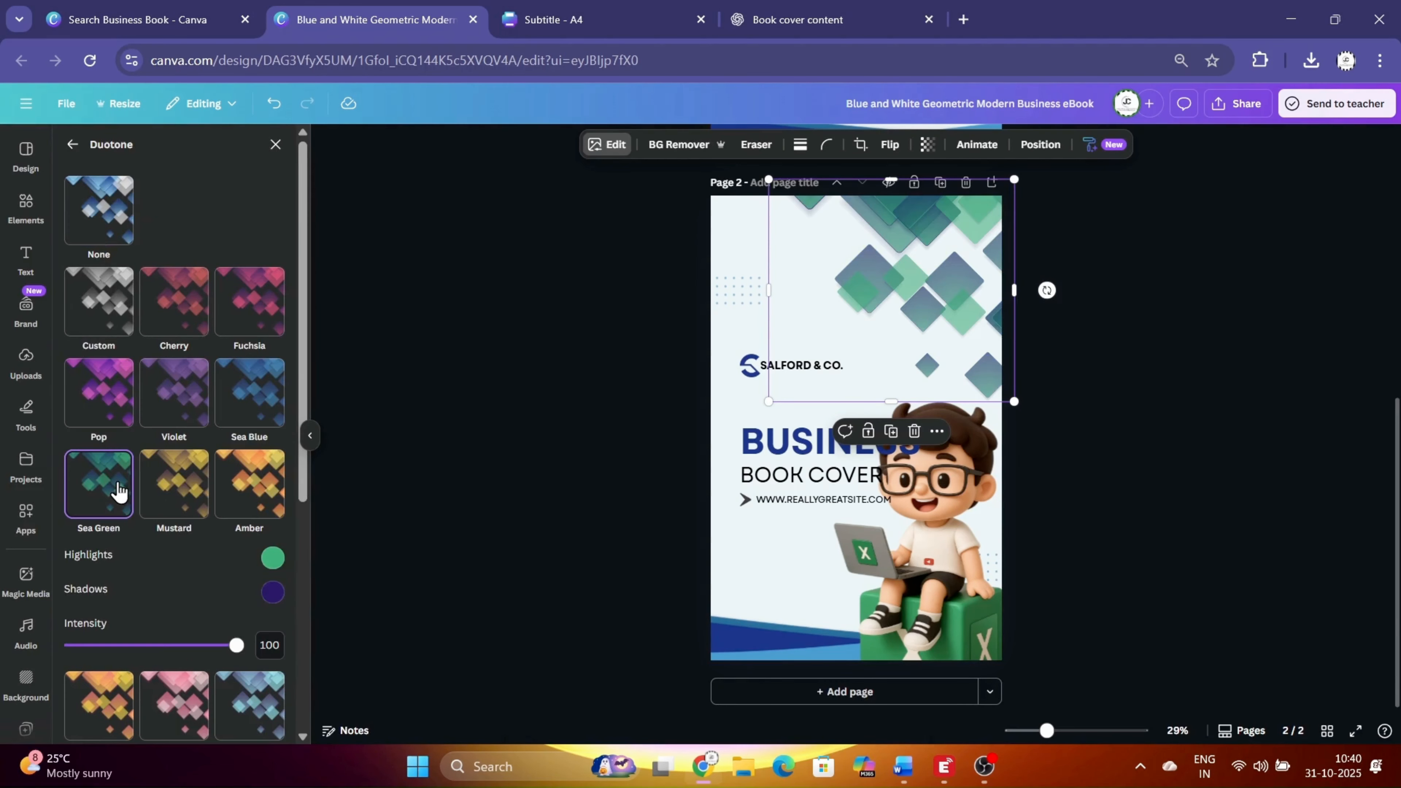
{"action": "left_click", "coordinate": [272, 592]}
{"action": "left_click", "coordinate": [465, 548]}
{"action": "left_click", "coordinate": [964, 639]}
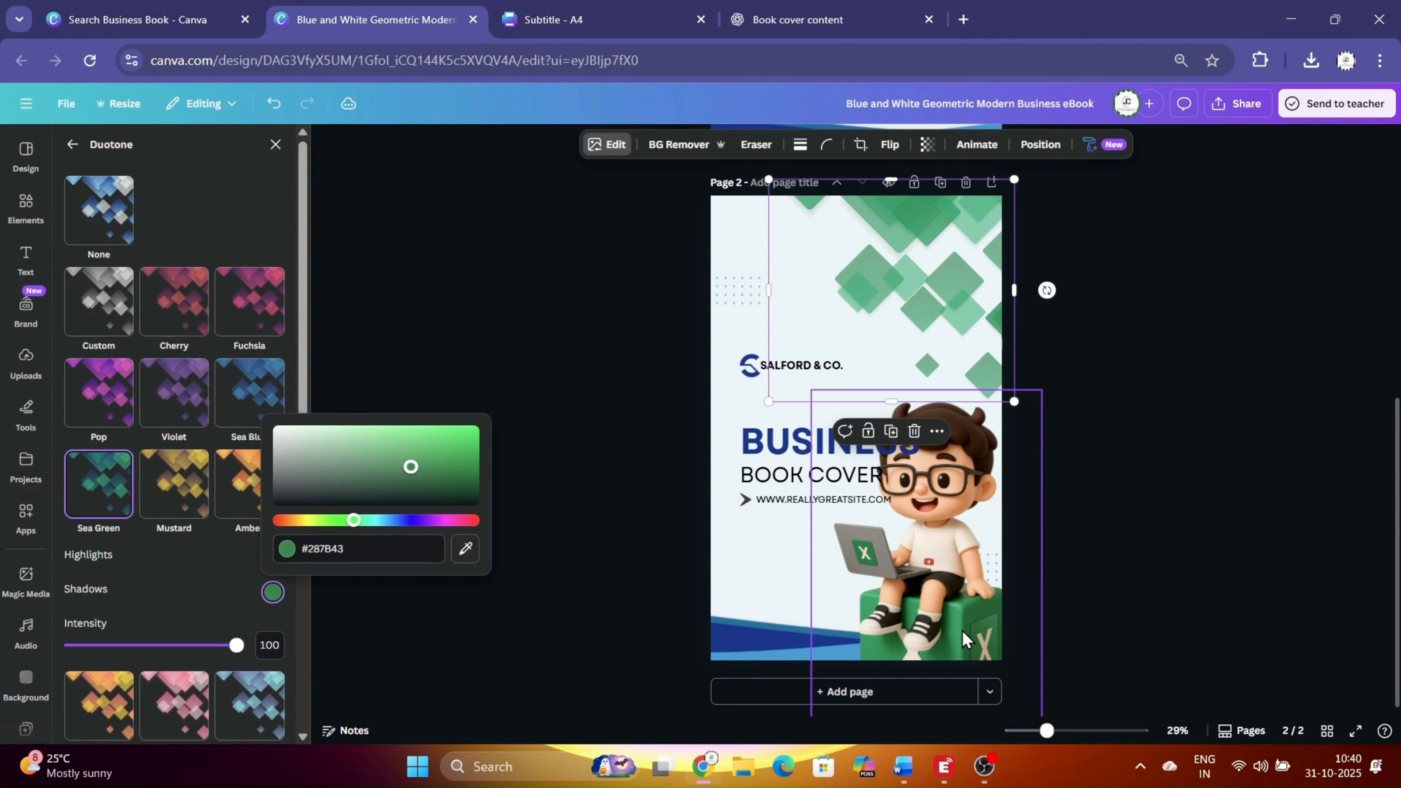
{"action": "left_click", "coordinate": [433, 619]}
Apply the Myrtle duotone effect to the blue wave graphic along the page's lower edge.
{"action": "left_click", "coordinate": [763, 637]}
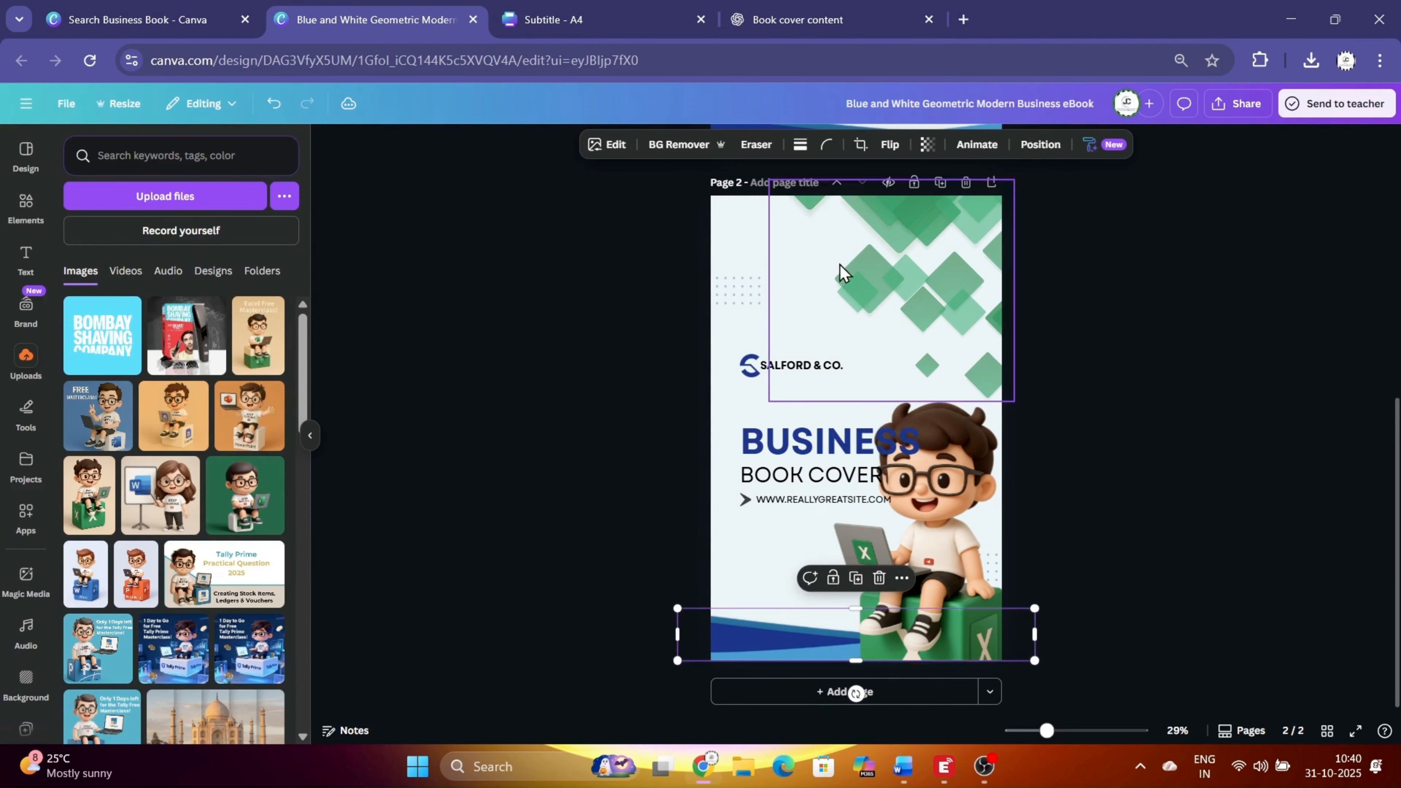
{"action": "left_click", "coordinate": [606, 144]}
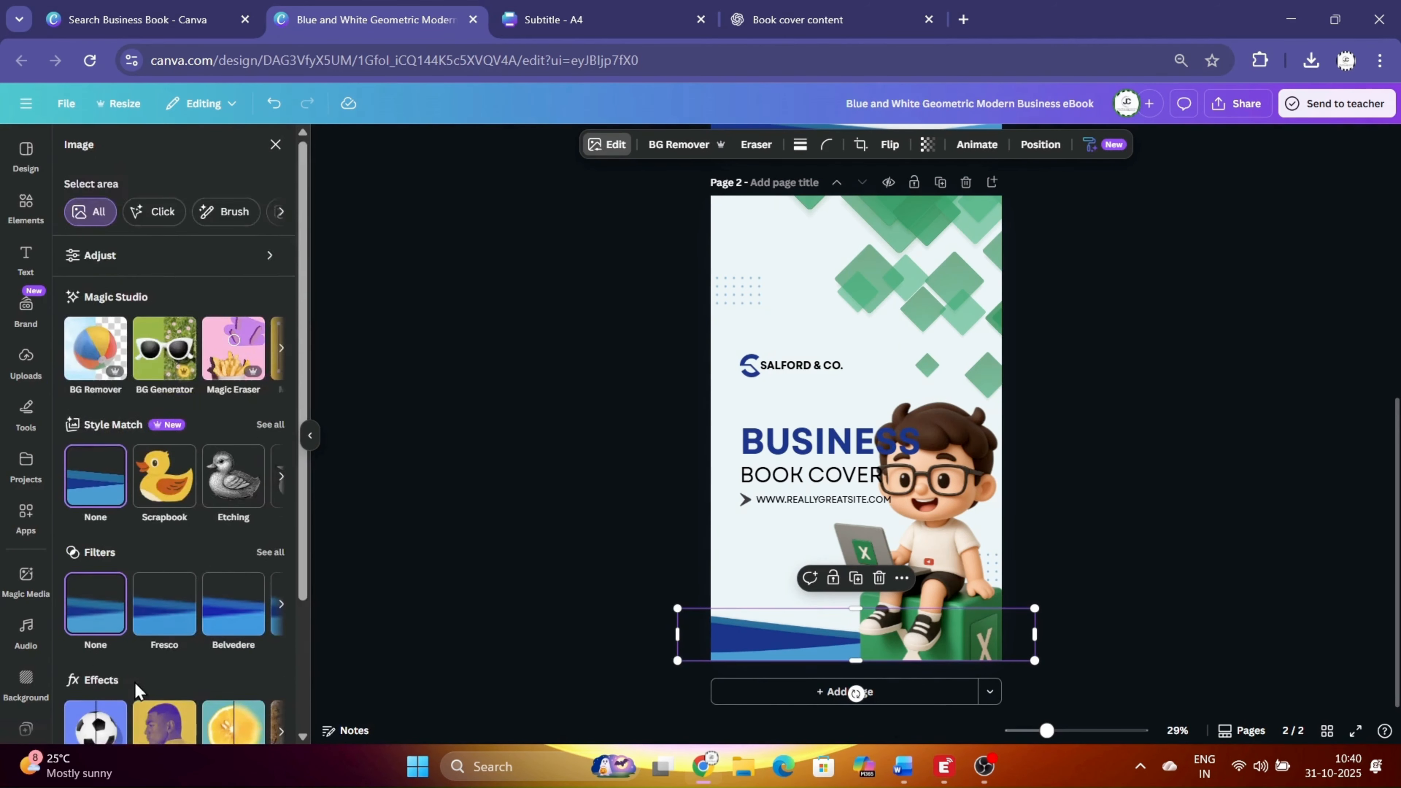
{"action": "scroll", "coordinate": [135, 679], "scroll_direction": "down", "scroll_amount": 3}
{"action": "left_click", "coordinate": [165, 577]}
{"action": "scroll", "coordinate": [145, 513], "scroll_direction": "down", "scroll_amount": 5}
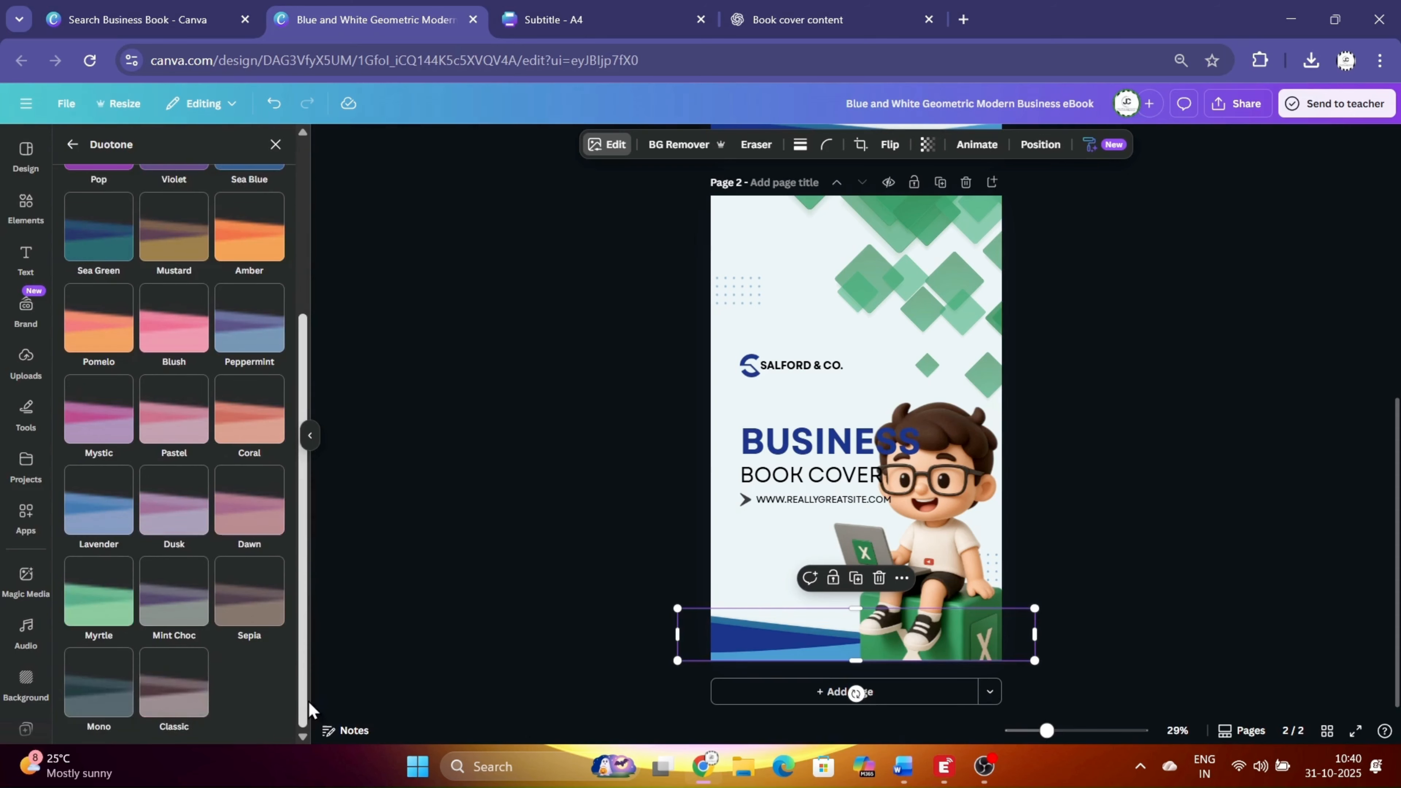
{"action": "left_click", "coordinate": [81, 608]}
{"action": "left_click", "coordinate": [1045, 527]}
Delete the dotted pattern at the page's left edge and replace the company name with "JC COMPUTER CLASSES".
{"action": "left_click", "coordinate": [739, 302]}
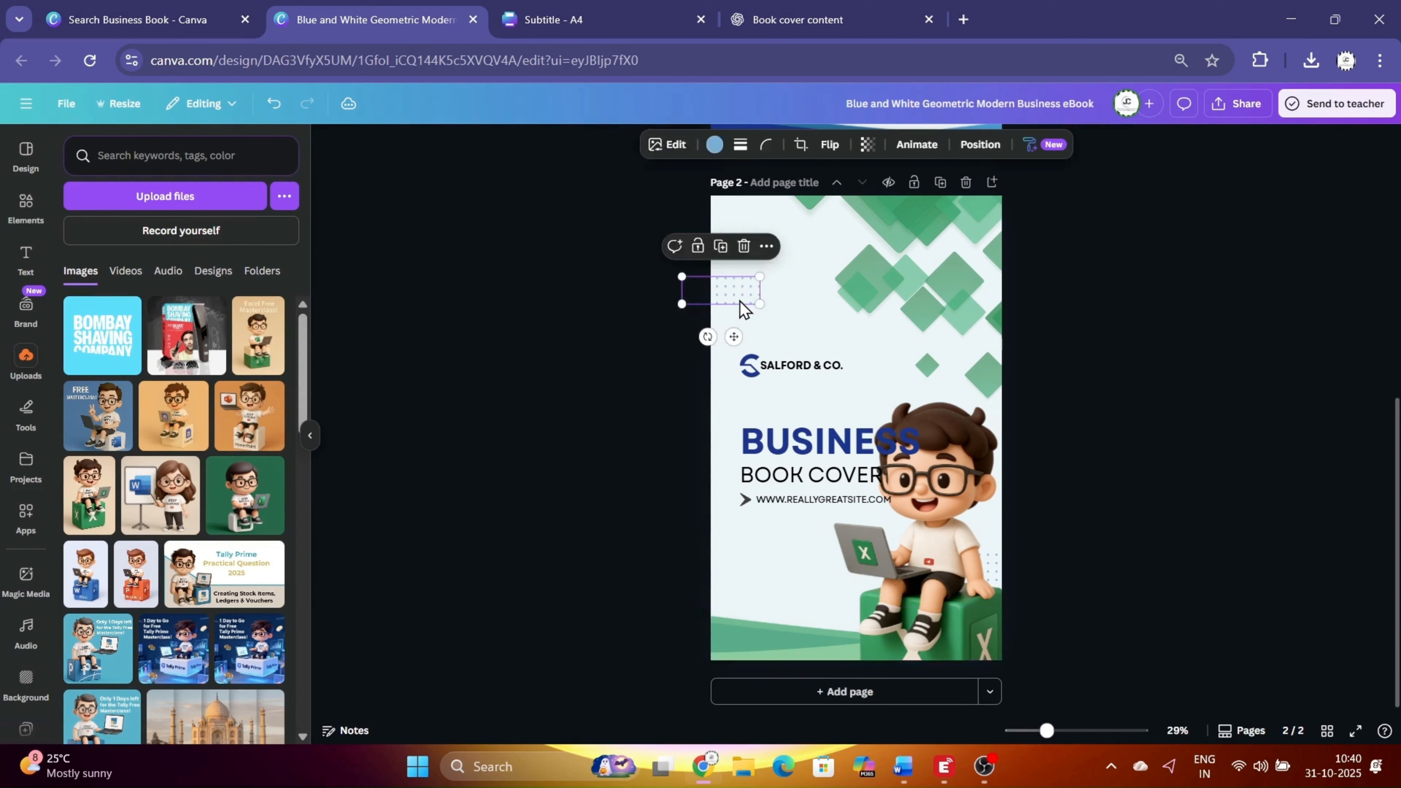
{"action": "key", "text": "Delete"}
{"action": "left_click", "coordinate": [778, 370]}
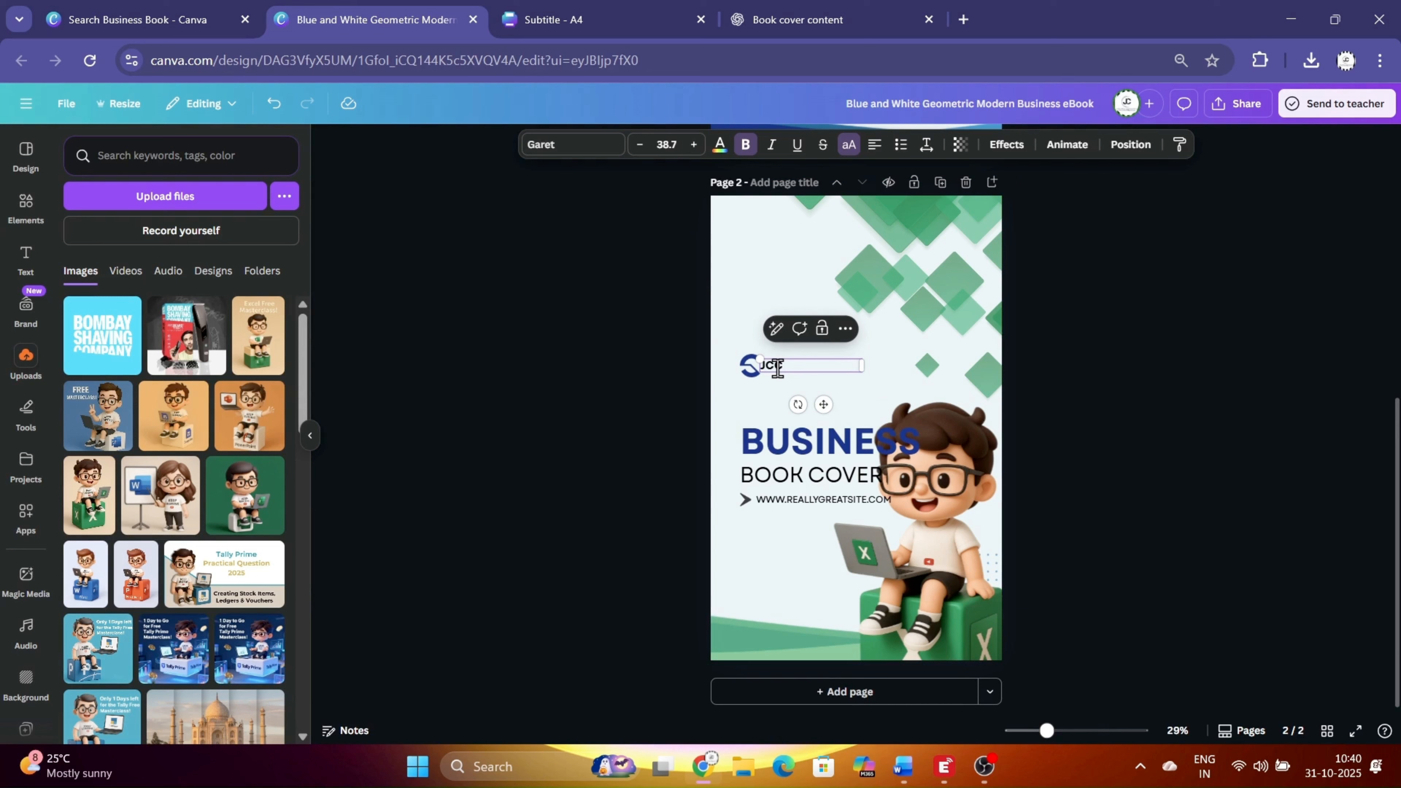
{"action": "type", "text": "JC COMPUTER CLASSE"}
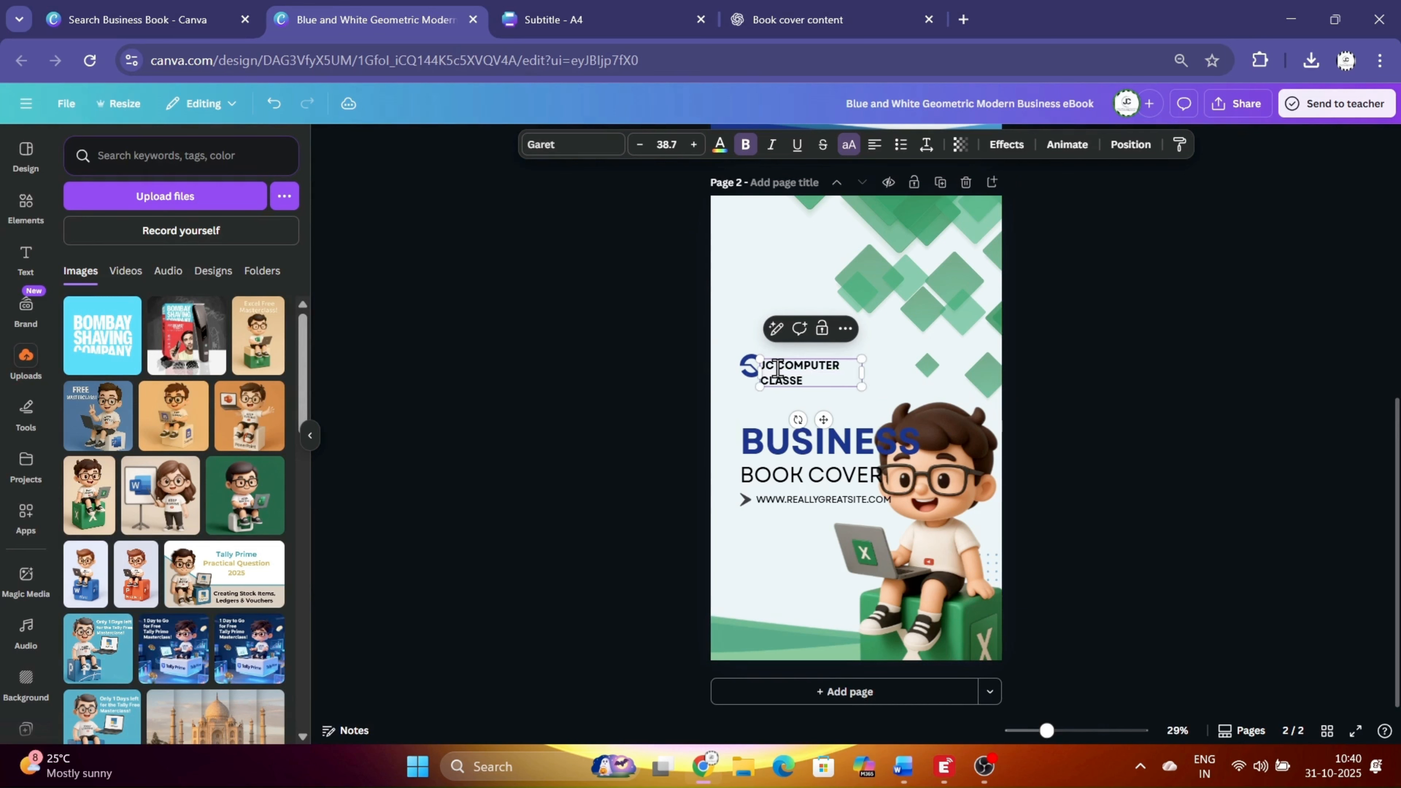
{"action": "type", "text": "S"}
{"action": "left_click", "coordinate": [1029, 400]}
Delete the blue logo mark and reposition the "JC COMPUTER CLASSES" text on one line above the BUSINESS title.
{"action": "left_click", "coordinate": [748, 374]}
{"action": "key", "text": "Delete"}
{"action": "left_click_drag", "start_coordinate": [788, 374], "coordinate": [942, 219]}
{"action": "left_click", "coordinate": [939, 417]}
{"action": "left_click", "coordinate": [909, 246]}
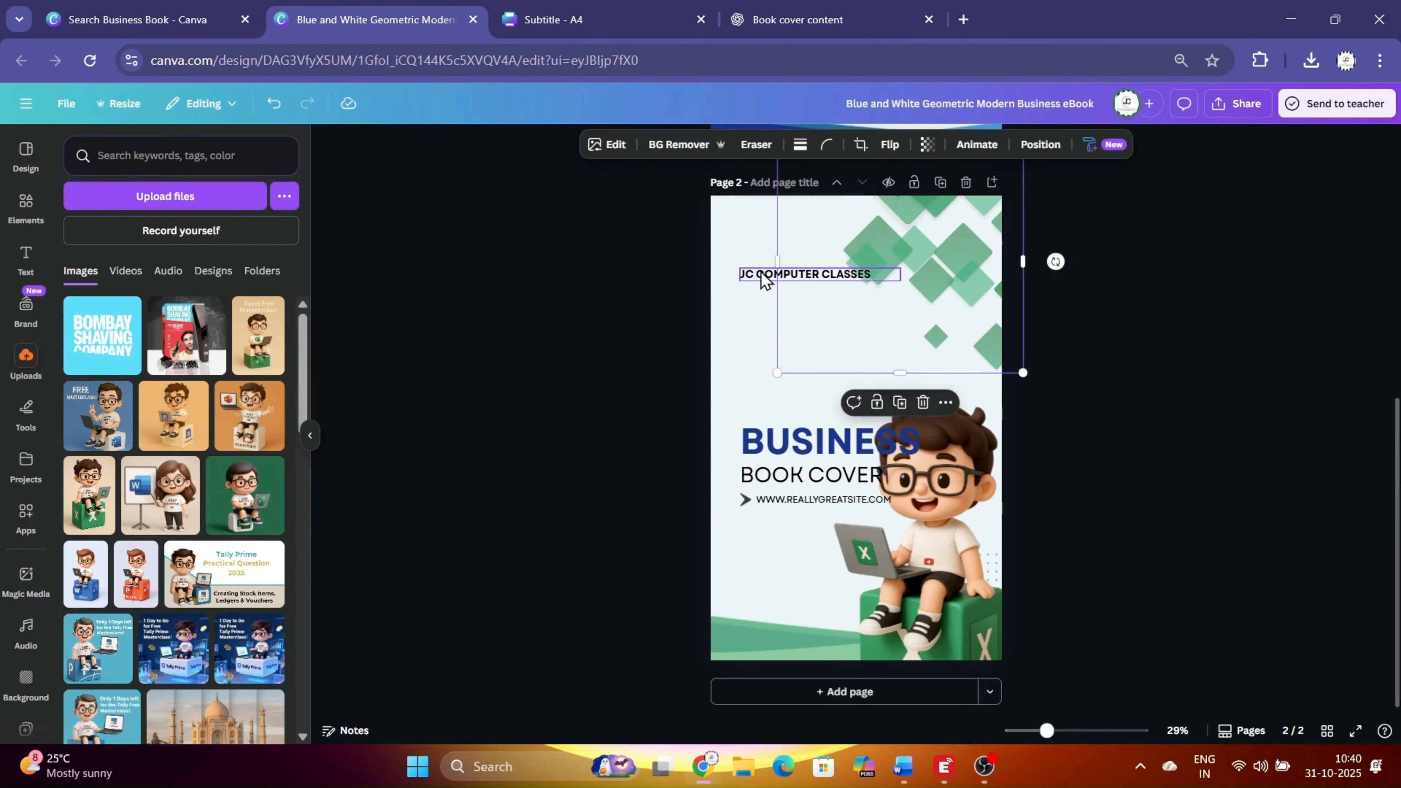
{"action": "left_click_drag", "start_coordinate": [761, 273], "coordinate": [753, 331]}
Position the green squares graphic in the page's upper right corner and crop its lower edge to just below the company name.
{"action": "left_click_drag", "start_coordinate": [914, 260], "coordinate": [896, 320]}
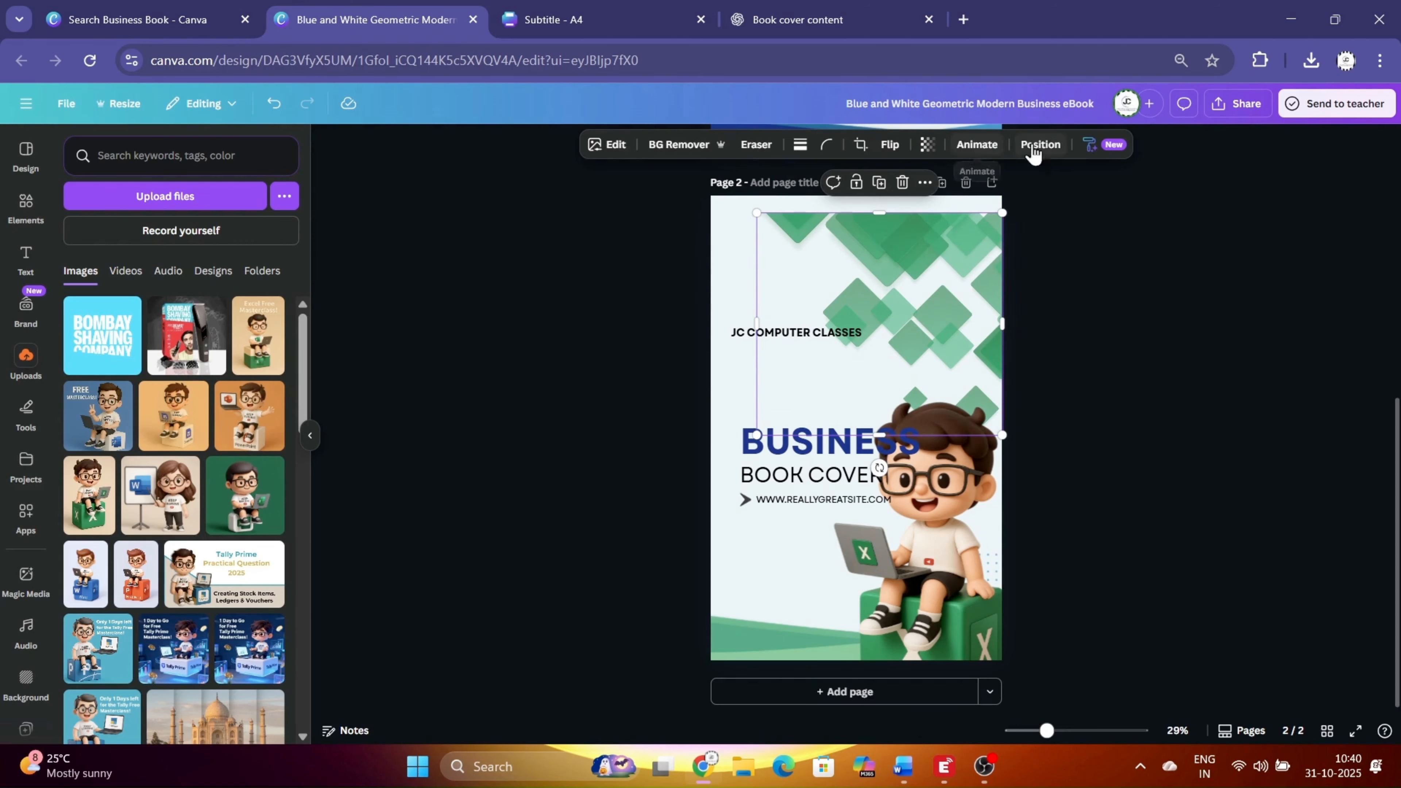
{"action": "left_click", "coordinate": [929, 148]}
{"action": "left_click_drag", "start_coordinate": [960, 203], "coordinate": [1112, 310]}
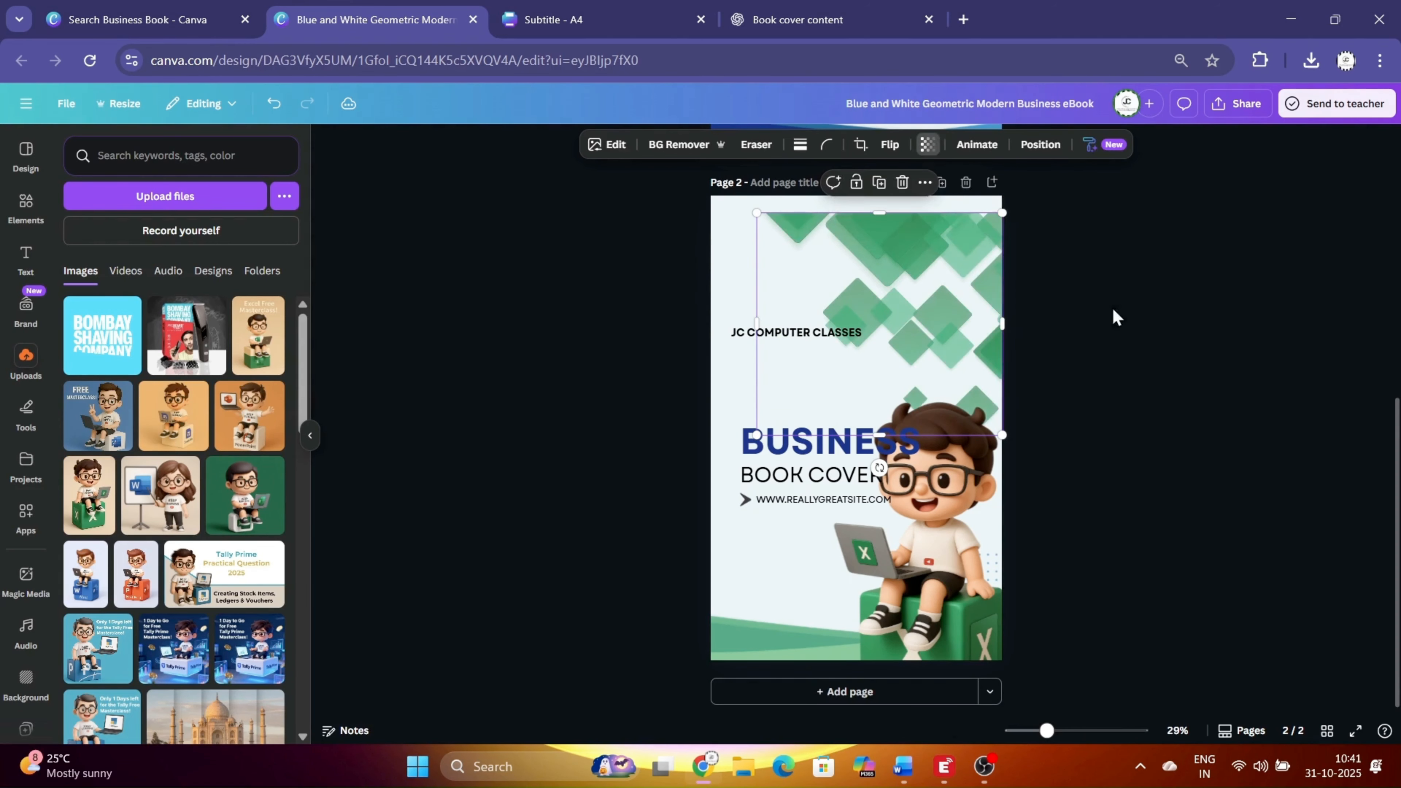
{"action": "left_click_drag", "start_coordinate": [902, 297], "coordinate": [923, 262]}
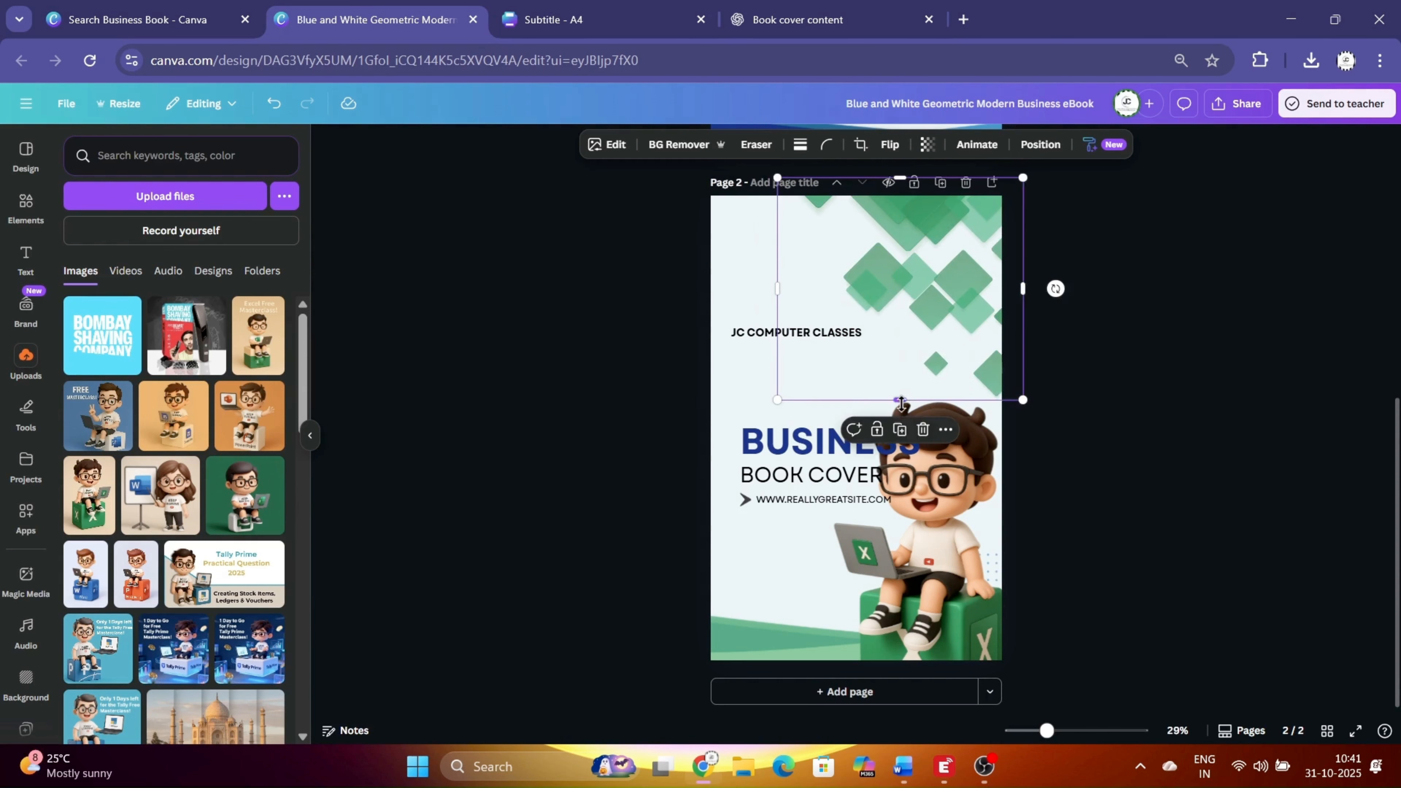
{"action": "left_click_drag", "start_coordinate": [901, 405], "coordinate": [953, 351]}
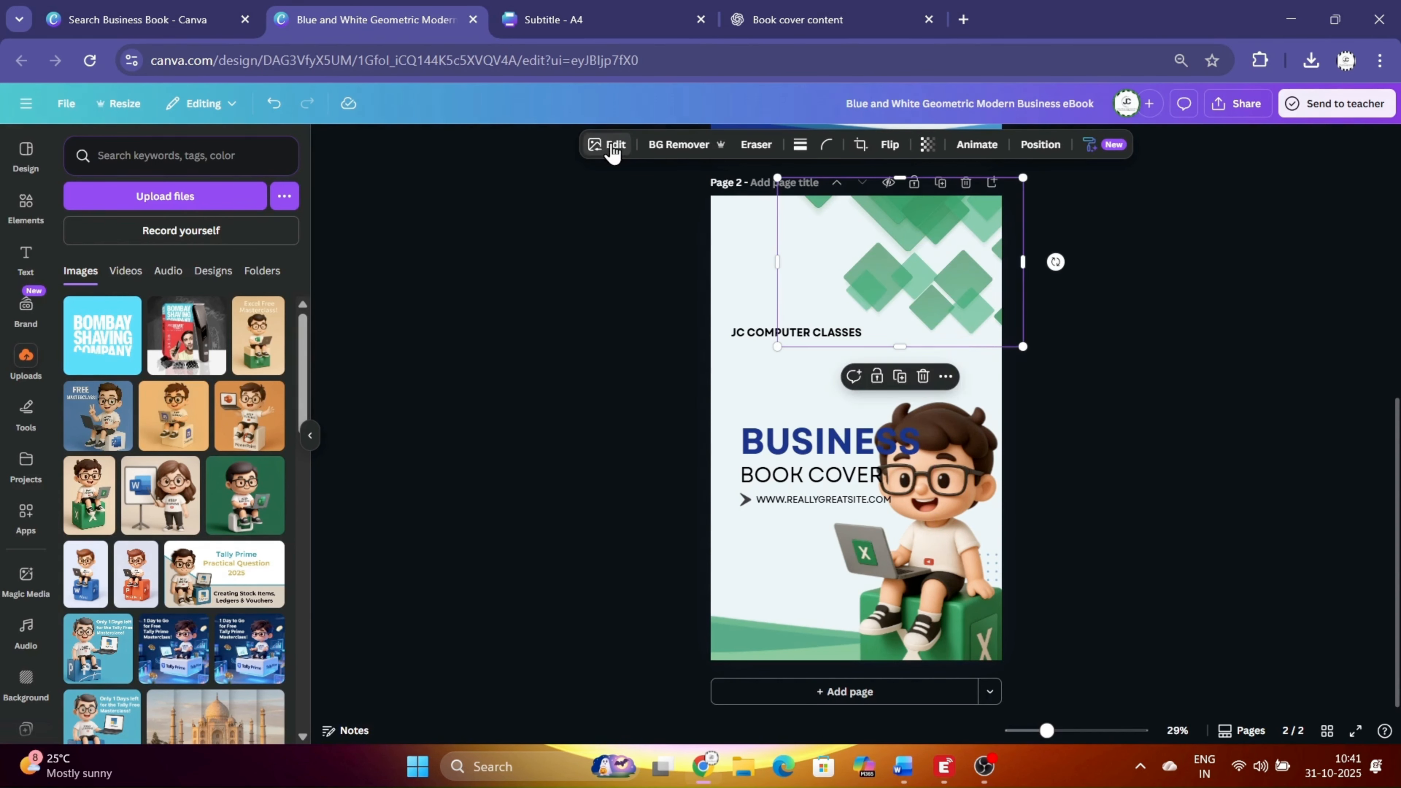
Erase the lower loose squares from the green graphic using Magic Eraser at brush size 99, and shift the graphic slightly down.
{"action": "left_click", "coordinate": [611, 148]}
{"action": "left_click", "coordinate": [233, 353]}
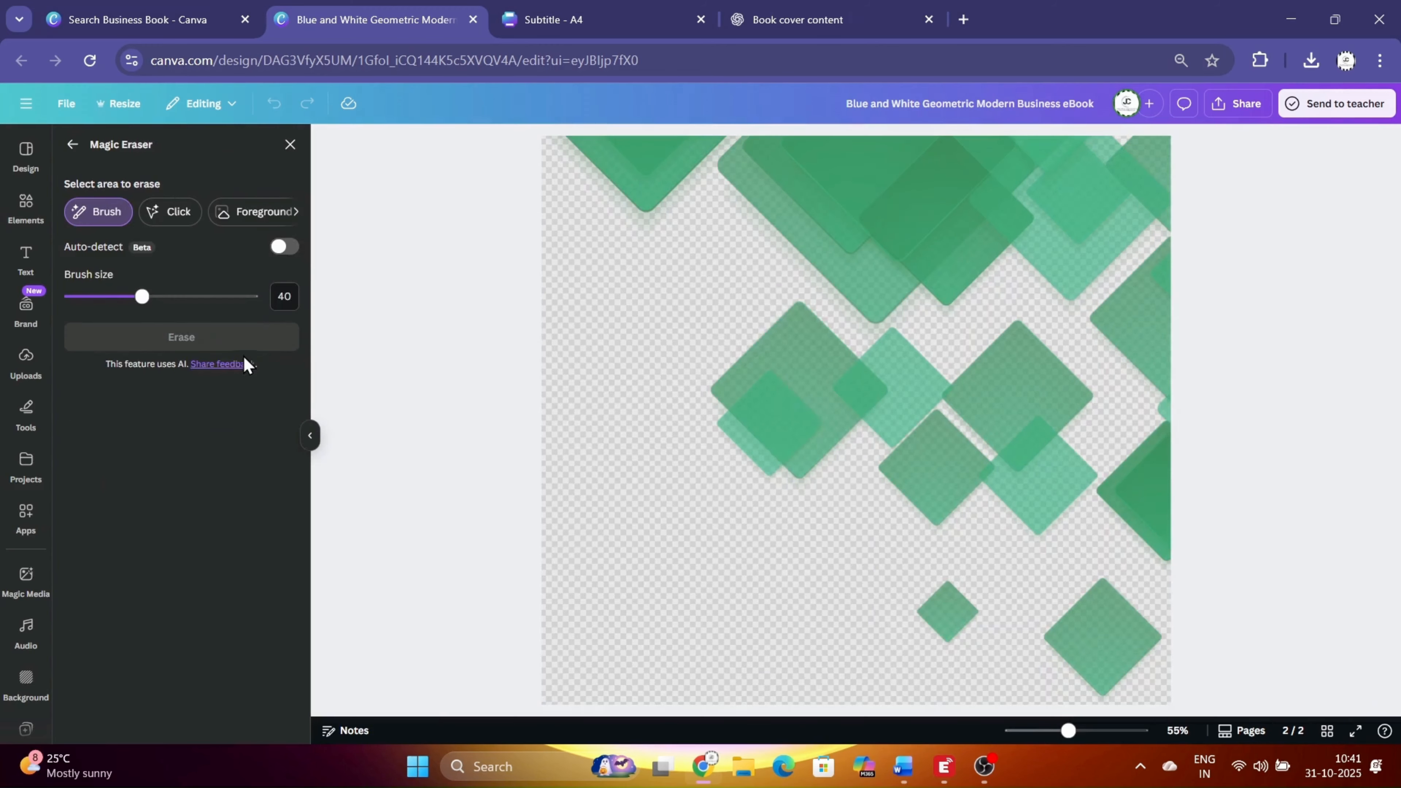
{"action": "left_click_drag", "start_coordinate": [782, 349], "coordinate": [725, 401]}
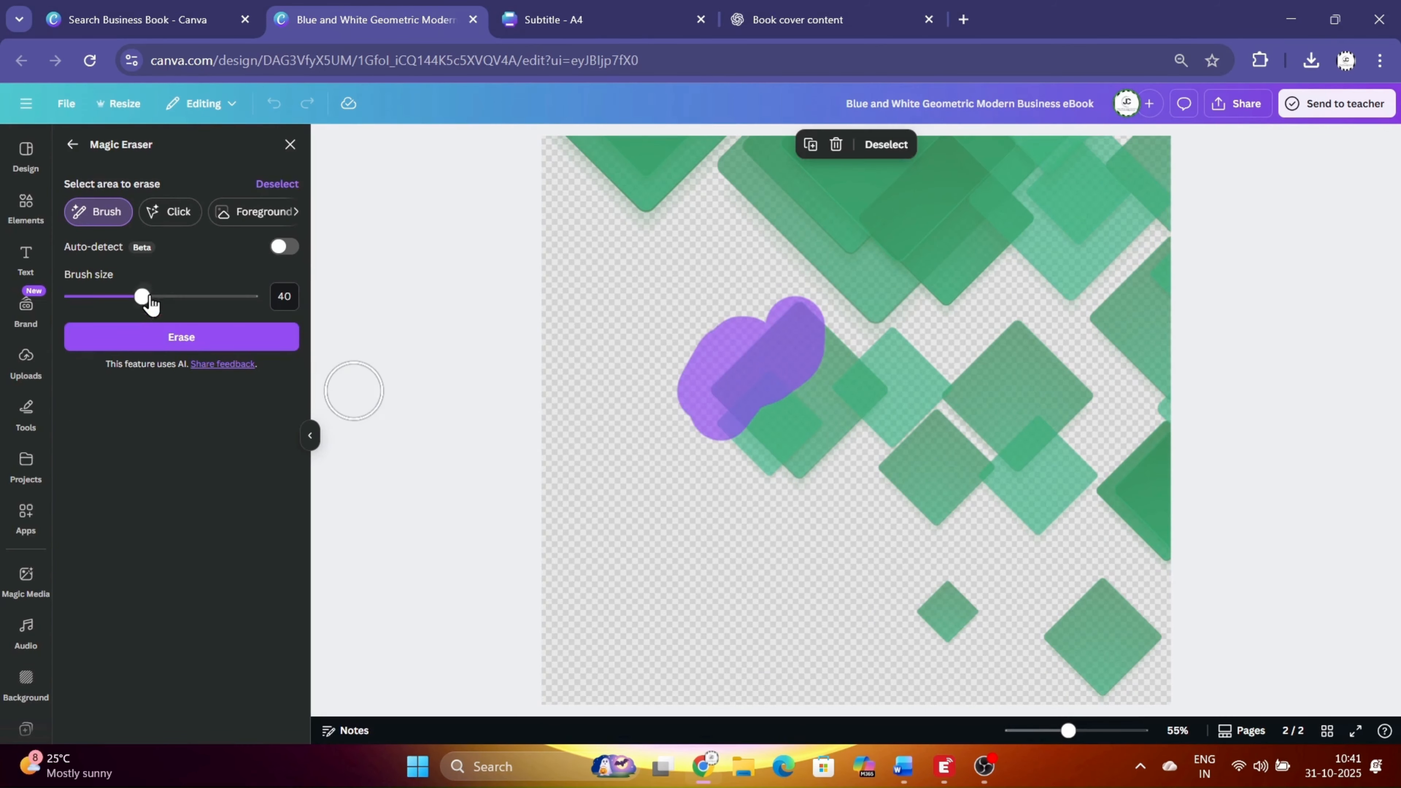
{"action": "left_click_drag", "start_coordinate": [142, 296], "coordinate": [249, 297]}
{"action": "mouse_move", "coordinate": [775, 366]}
{"action": "left_mouse_down"}
{"action": "mouse_move", "coordinate": [799, 400]}
{"action": "mouse_move", "coordinate": [946, 406]}
{"action": "mouse_move", "coordinate": [926, 390]}
{"action": "mouse_move", "coordinate": [982, 386]}
{"action": "mouse_move", "coordinate": [1029, 424]}
{"action": "mouse_move", "coordinate": [767, 491]}
{"action": "mouse_move", "coordinate": [1053, 548]}
{"action": "mouse_move", "coordinate": [901, 604]}
{"action": "mouse_move", "coordinate": [1120, 594]}
{"action": "mouse_move", "coordinate": [1150, 509]}
{"action": "mouse_move", "coordinate": [1151, 355]}
{"action": "mouse_move", "coordinate": [1186, 304]}
{"action": "mouse_move", "coordinate": [1086, 397]}
{"action": "mouse_move", "coordinate": [1143, 357]}
{"action": "left_mouse_up"}
{"action": "left_click", "coordinate": [182, 337]}
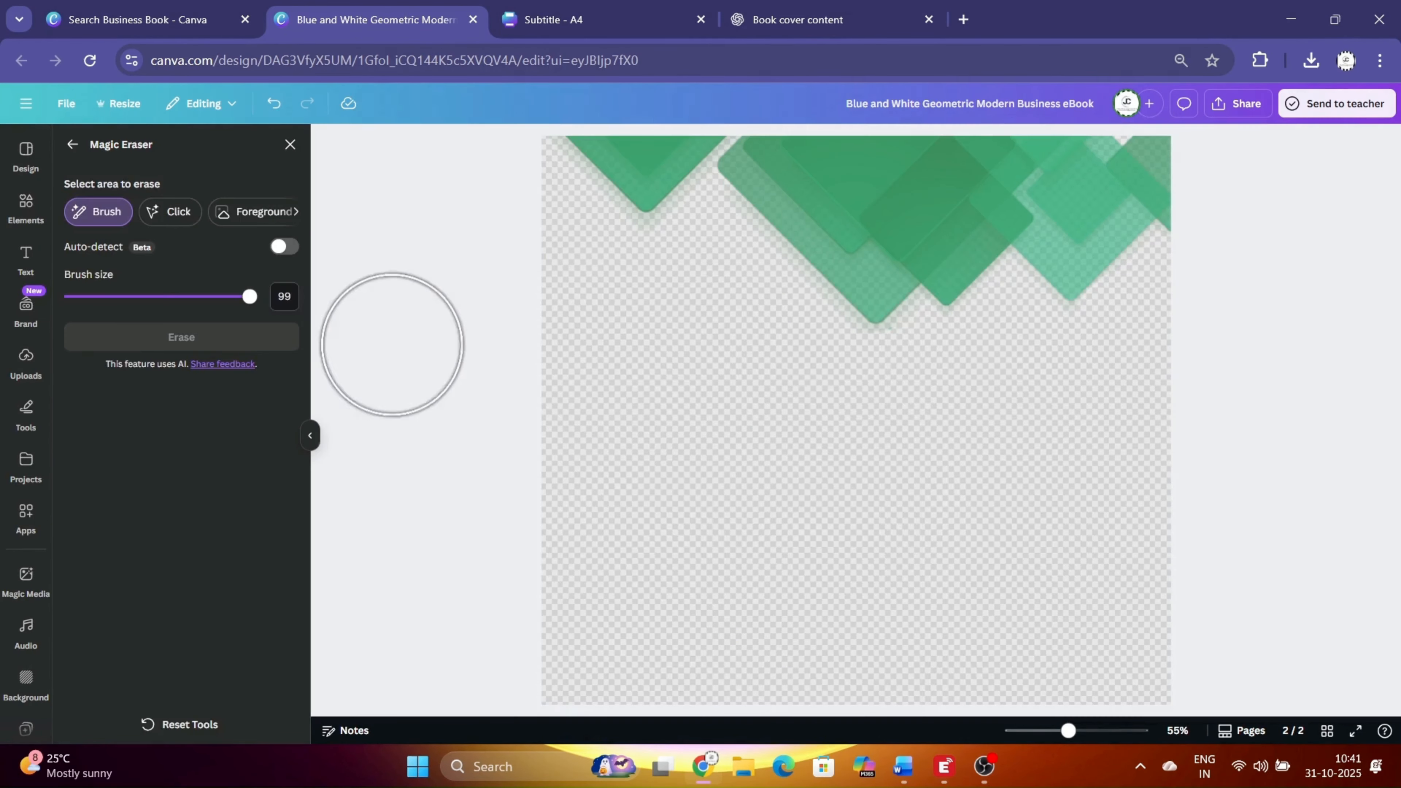
{"action": "left_click", "coordinate": [290, 144]}
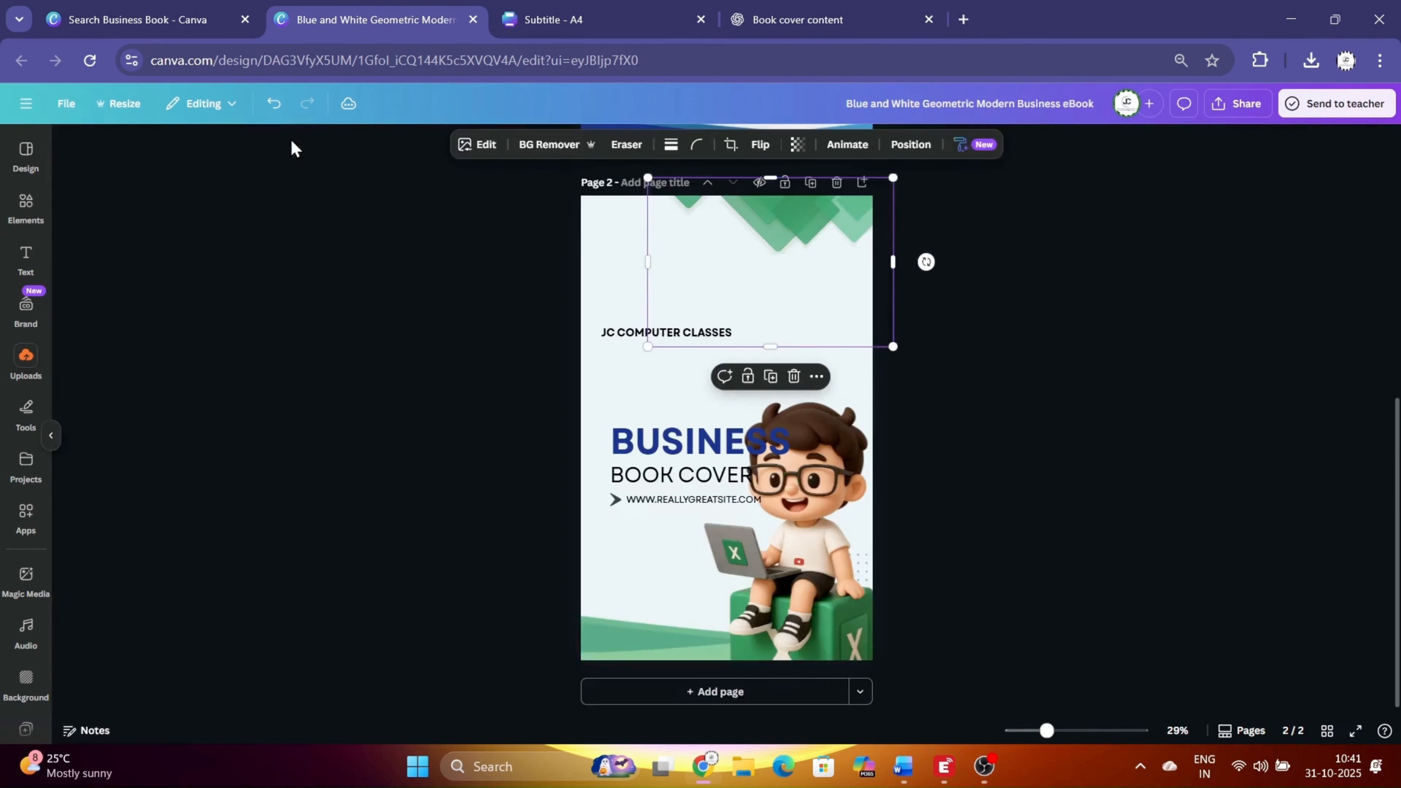
{"action": "left_click", "coordinate": [645, 243]}
{"action": "left_click_drag", "start_coordinate": [900, 258], "coordinate": [906, 274]}
{"action": "left_click", "coordinate": [1110, 391]}
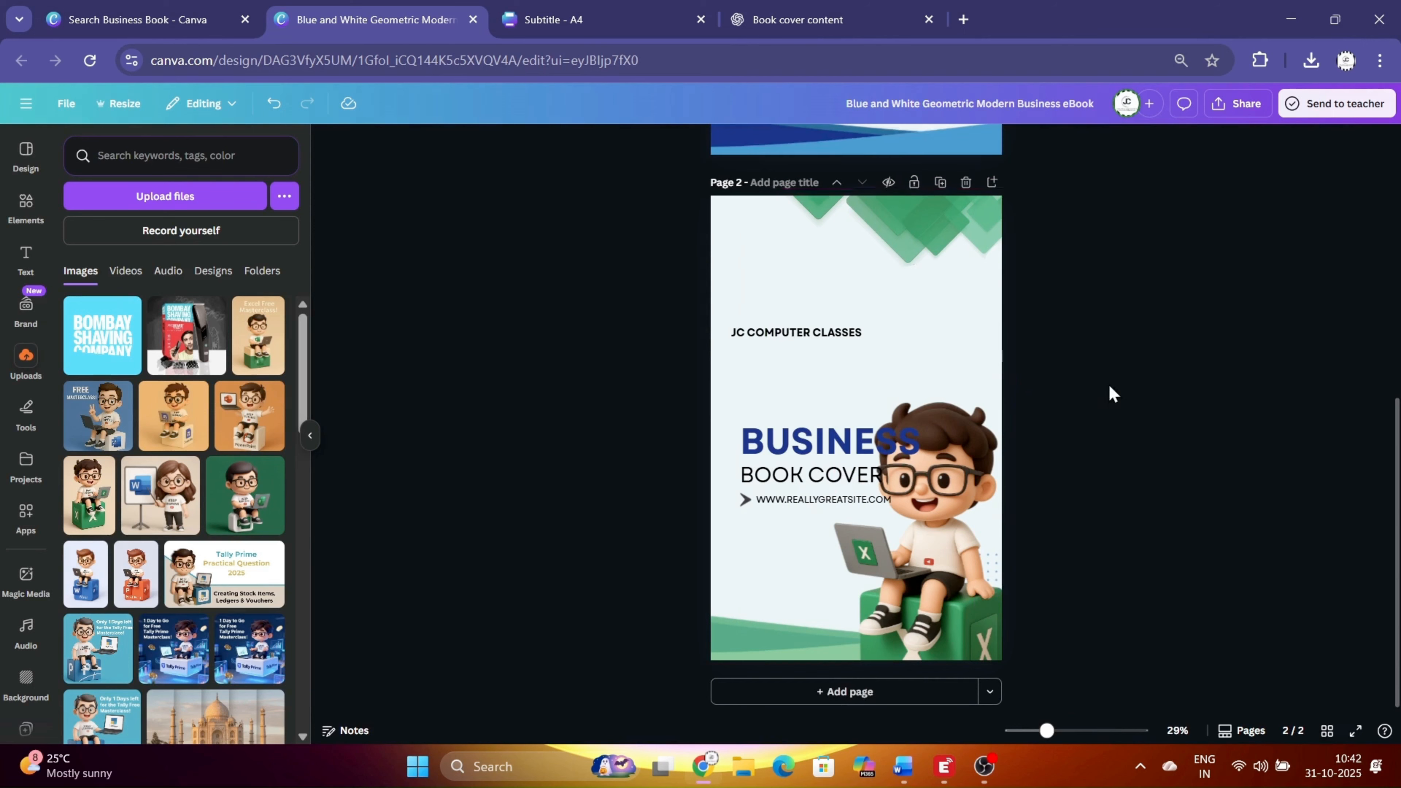
Move the company name up beneath the green squares and restyle it in Josefin Sans with uppercase turned off.
{"action": "left_click_drag", "start_coordinate": [774, 330], "coordinate": [774, 250]}
{"action": "double_click", "coordinate": [774, 250]}
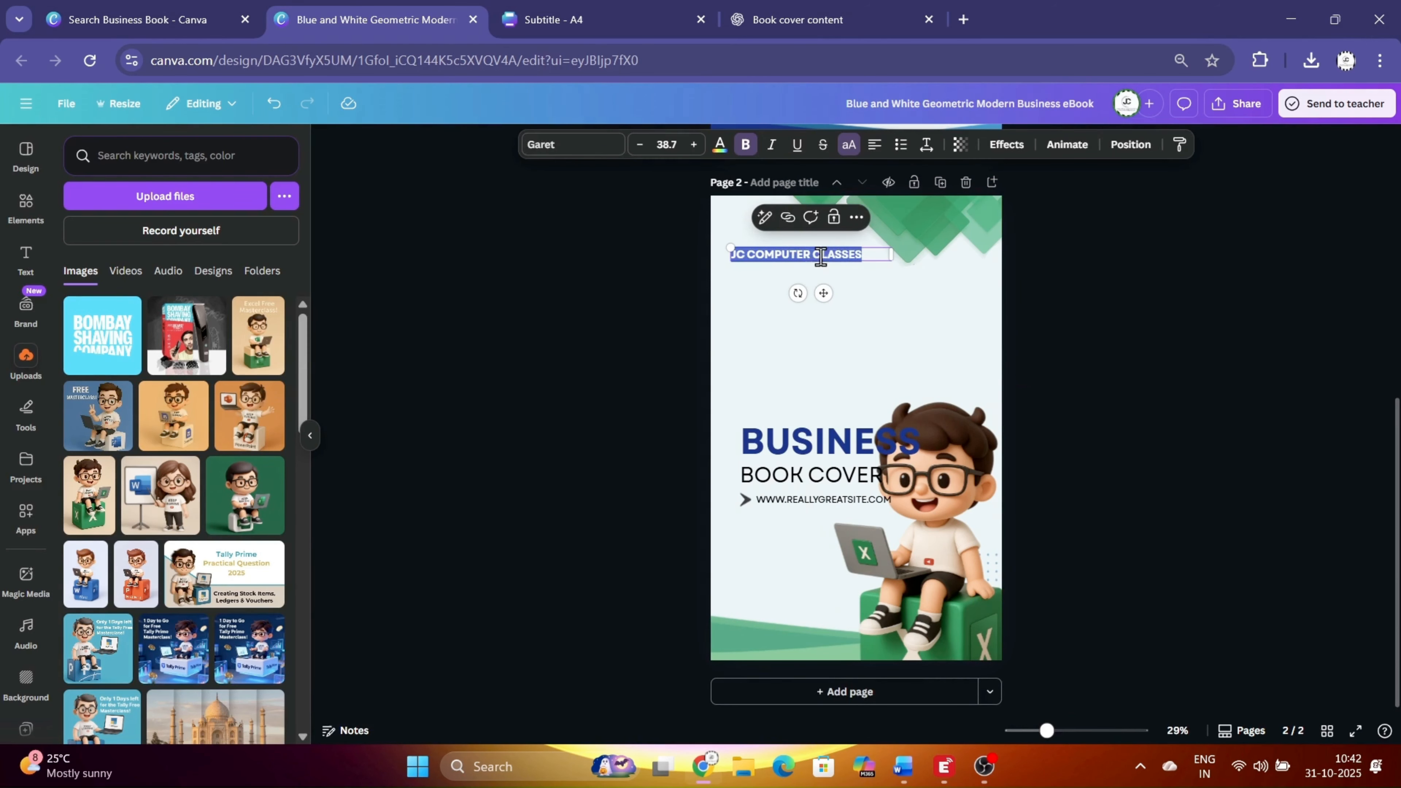
{"action": "left_click", "coordinate": [529, 148]}
{"action": "left_click", "coordinate": [130, 211]}
{"action": "type", "text": "hosef"}
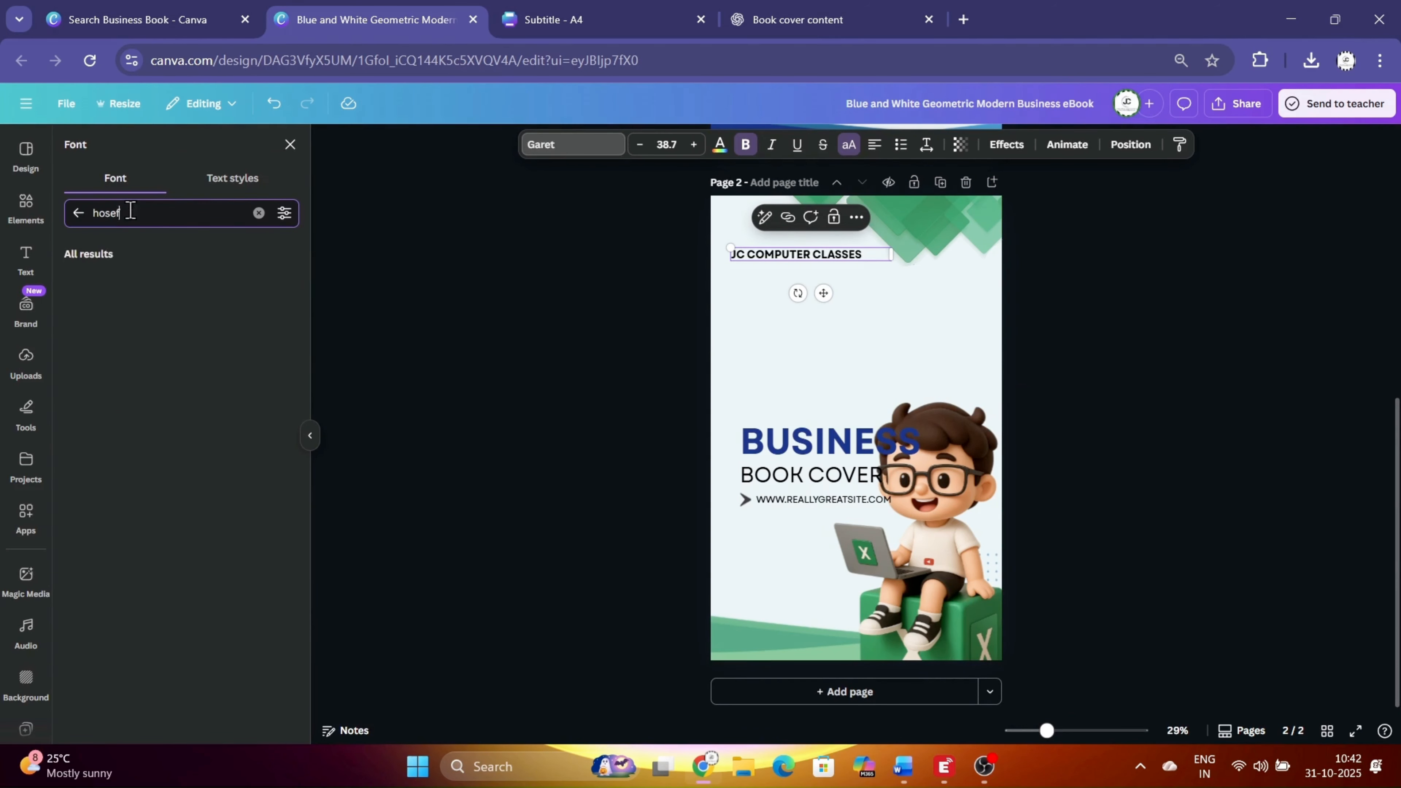
{"action": "type", "text": "sef"}
{"action": "left_click", "coordinate": [251, 281]}
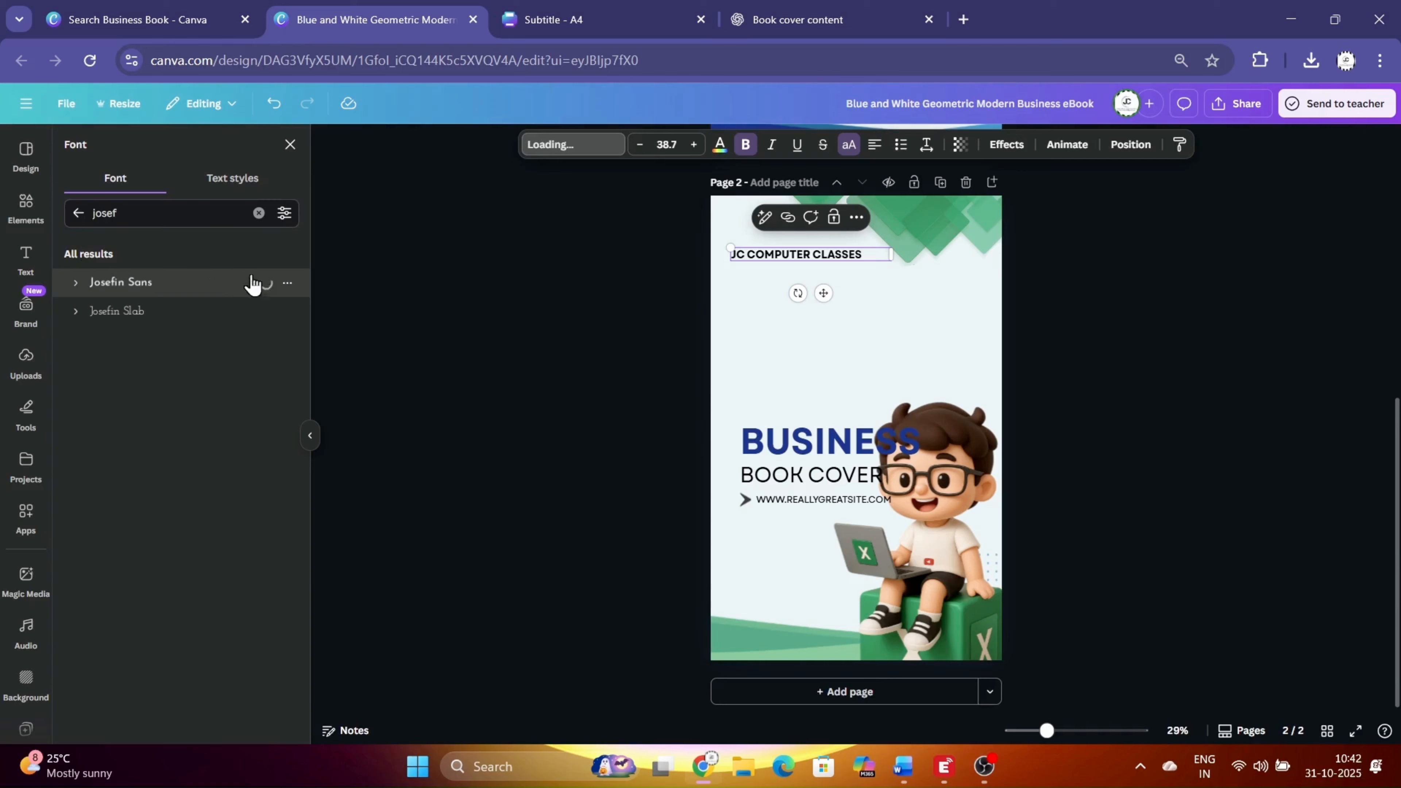
{"action": "left_click", "coordinate": [849, 145]}
{"action": "left_click", "coordinate": [1285, 382]}
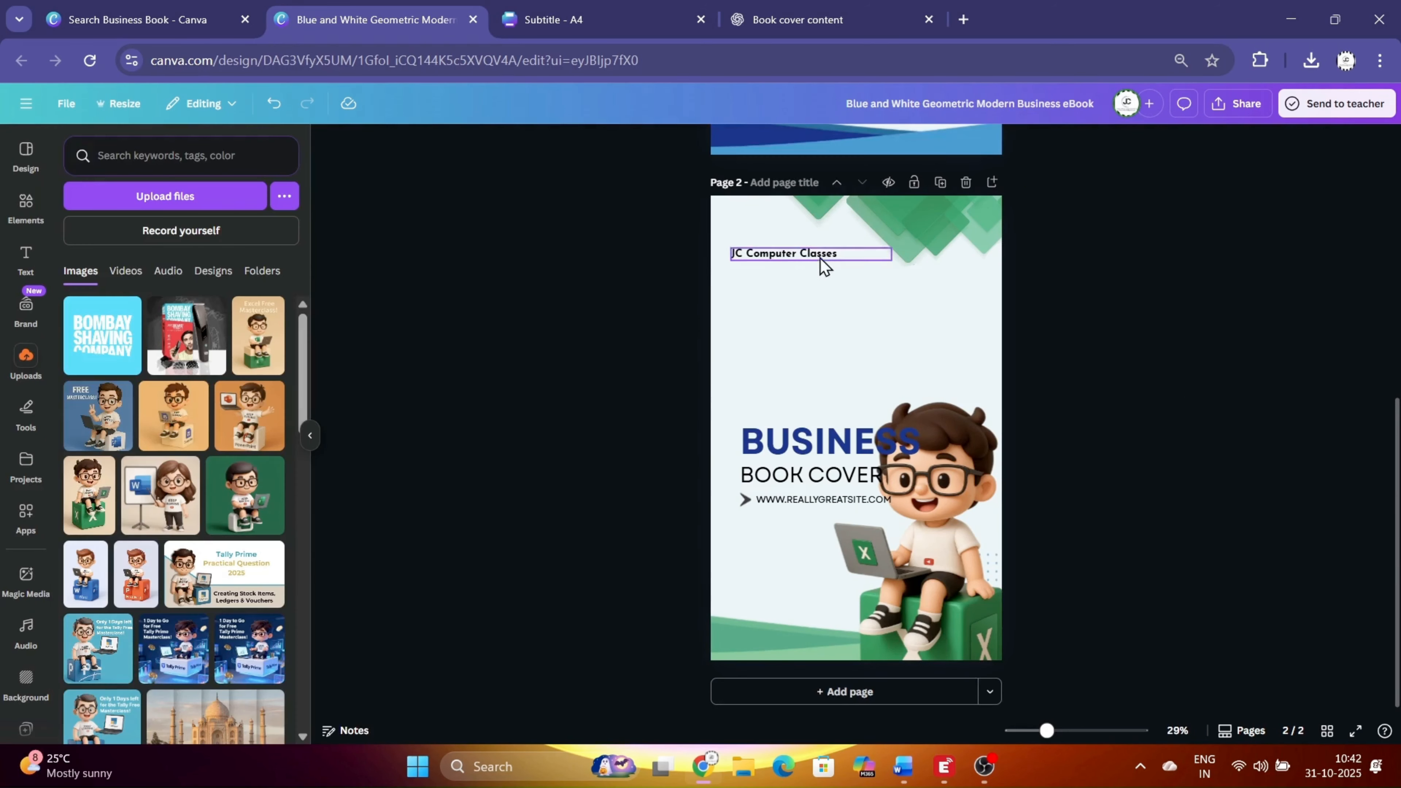
Move the company name to the page's lower left at size 43.7 and shrink the green wave graphic into the corner beneath it.
{"action": "left_click_drag", "start_coordinate": [819, 256], "coordinate": [814, 606]}
{"action": "left_click", "coordinate": [788, 633]}
{"action": "left_click_drag", "start_coordinate": [1035, 588], "coordinate": [839, 715]}
{"action": "left_click_drag", "start_coordinate": [757, 634], "coordinate": [870, 642]}
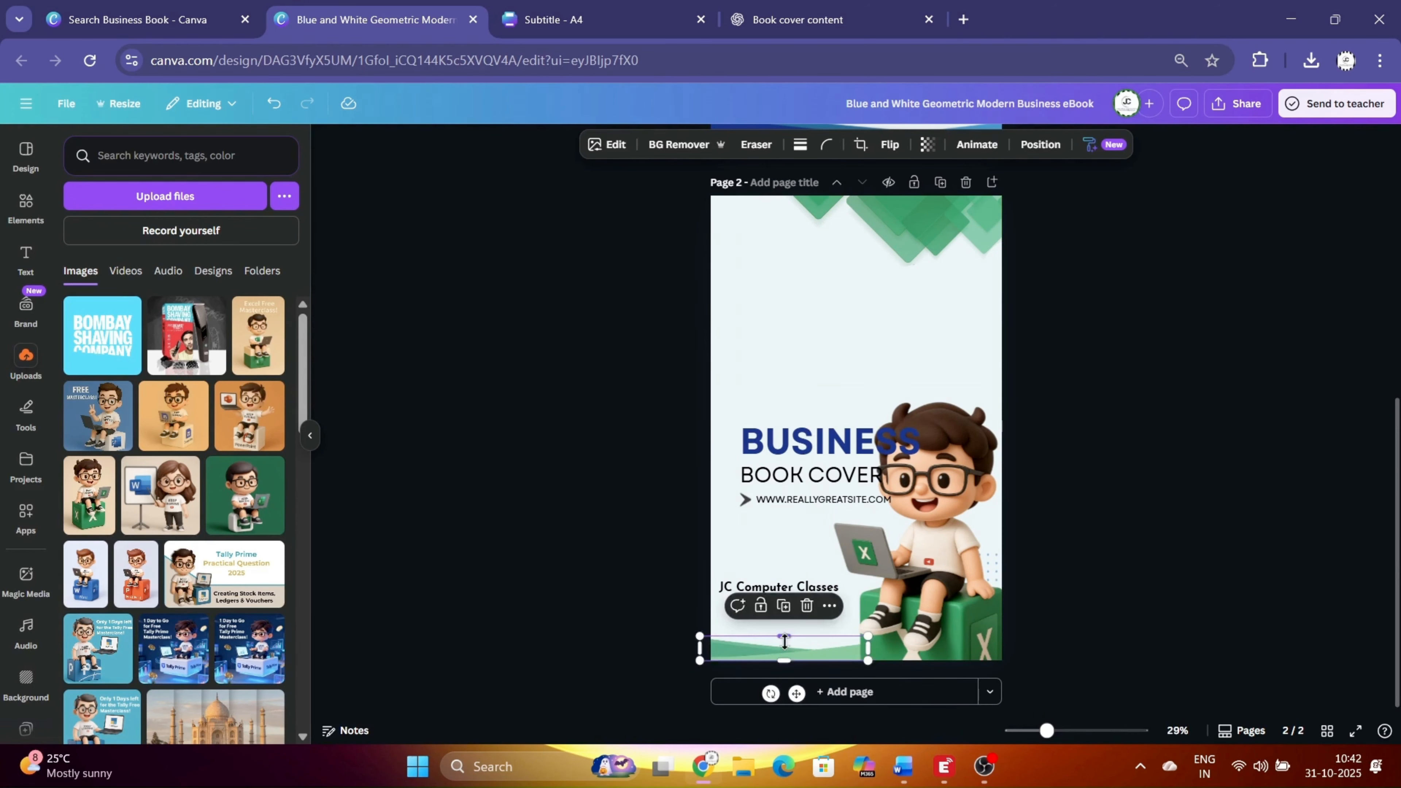
{"action": "left_click_drag", "start_coordinate": [785, 661], "coordinate": [785, 660]}
Nudge the "JC Computer Classes" text slightly up and inward from the page's left edge.
{"action": "left_click", "coordinate": [938, 581]}
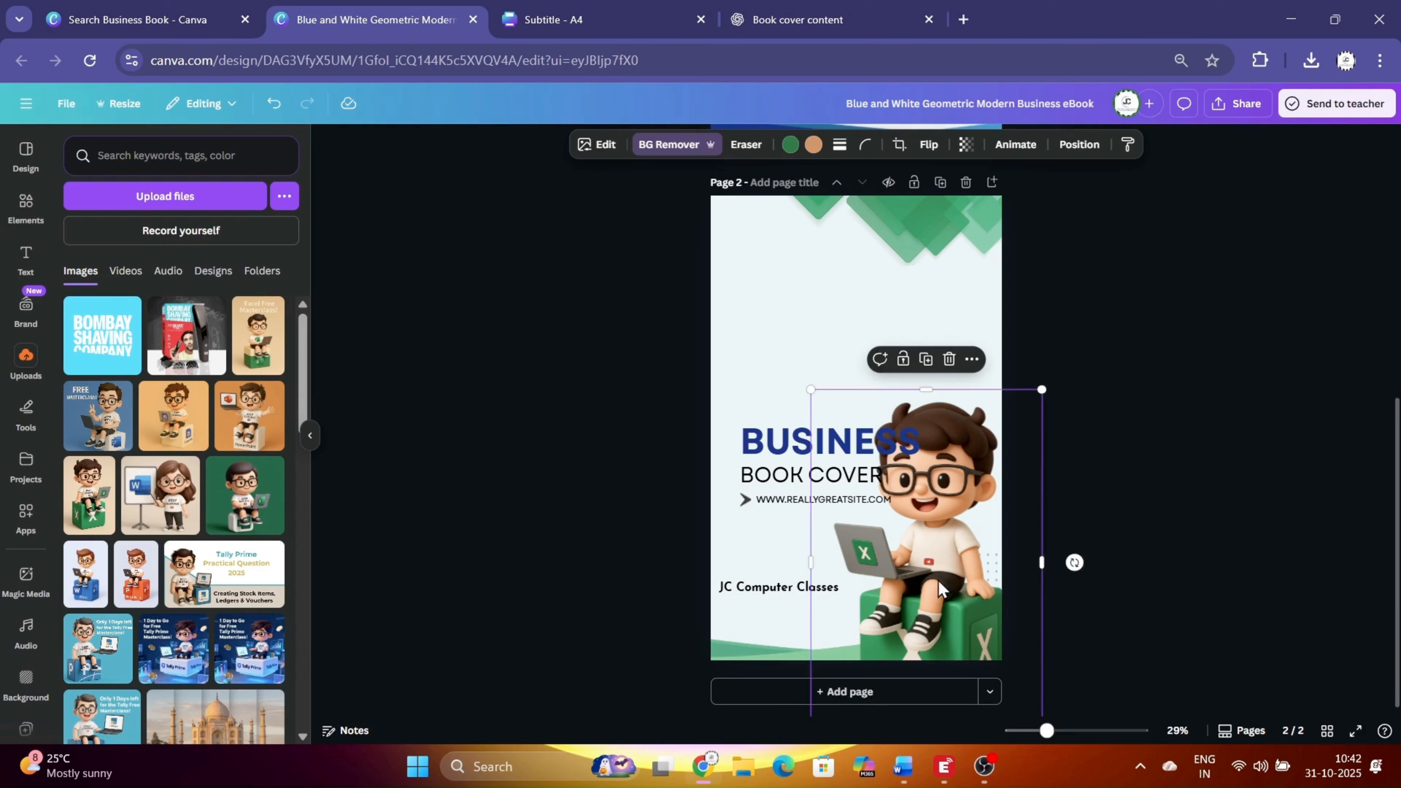
{"action": "left_click_drag", "start_coordinate": [938, 580], "coordinate": [553, 575]}
{"action": "key", "text": "ctrl+z"}
{"action": "left_click_drag", "start_coordinate": [820, 582], "coordinate": [832, 575]}
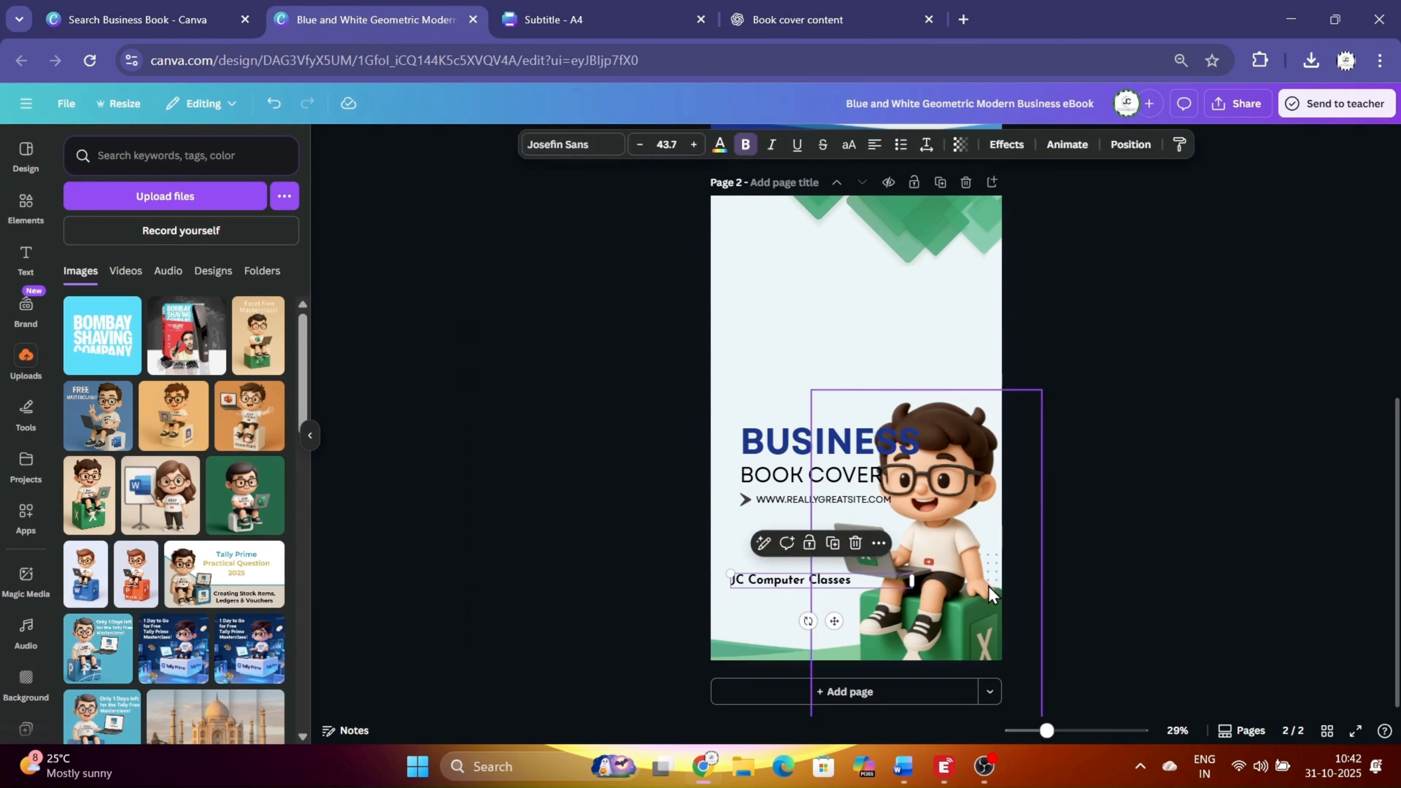
Shrink the Excel character into the page's lower right corner and delete the dotted pattern beside it.
{"action": "mouse_move", "coordinate": [932, 557]}
{"action": "left_mouse_down"}
{"action": "mouse_move", "coordinate": [864, 392]}
{"action": "mouse_move", "coordinate": [916, 538]}
{"action": "left_mouse_up"}
{"action": "left_click", "coordinate": [1025, 578]}
{"action": "left_click_drag", "start_coordinate": [985, 383], "coordinate": [879, 544]}
{"action": "left_click_drag", "start_coordinate": [862, 609], "coordinate": [985, 560]}
{"action": "left_click", "coordinate": [1016, 521]}
Move the BUSINESS and BOOK COVER lines up below the green squares and delete the website address.
{"action": "left_click_drag", "start_coordinate": [681, 399], "coordinate": [781, 334]}
{"action": "left_click", "coordinate": [796, 501]}
{"action": "key", "text": "Delete"}
Duplicate the company name below, replace the copy with "Book By-" plus the author's name and "(Founder JC Computer Classes)", and delete the original.
{"action": "left_click", "coordinate": [804, 579]}
{"action": "left_click", "coordinate": [831, 543]}
{"action": "left_click_drag", "start_coordinate": [809, 585], "coordinate": [804, 614]}
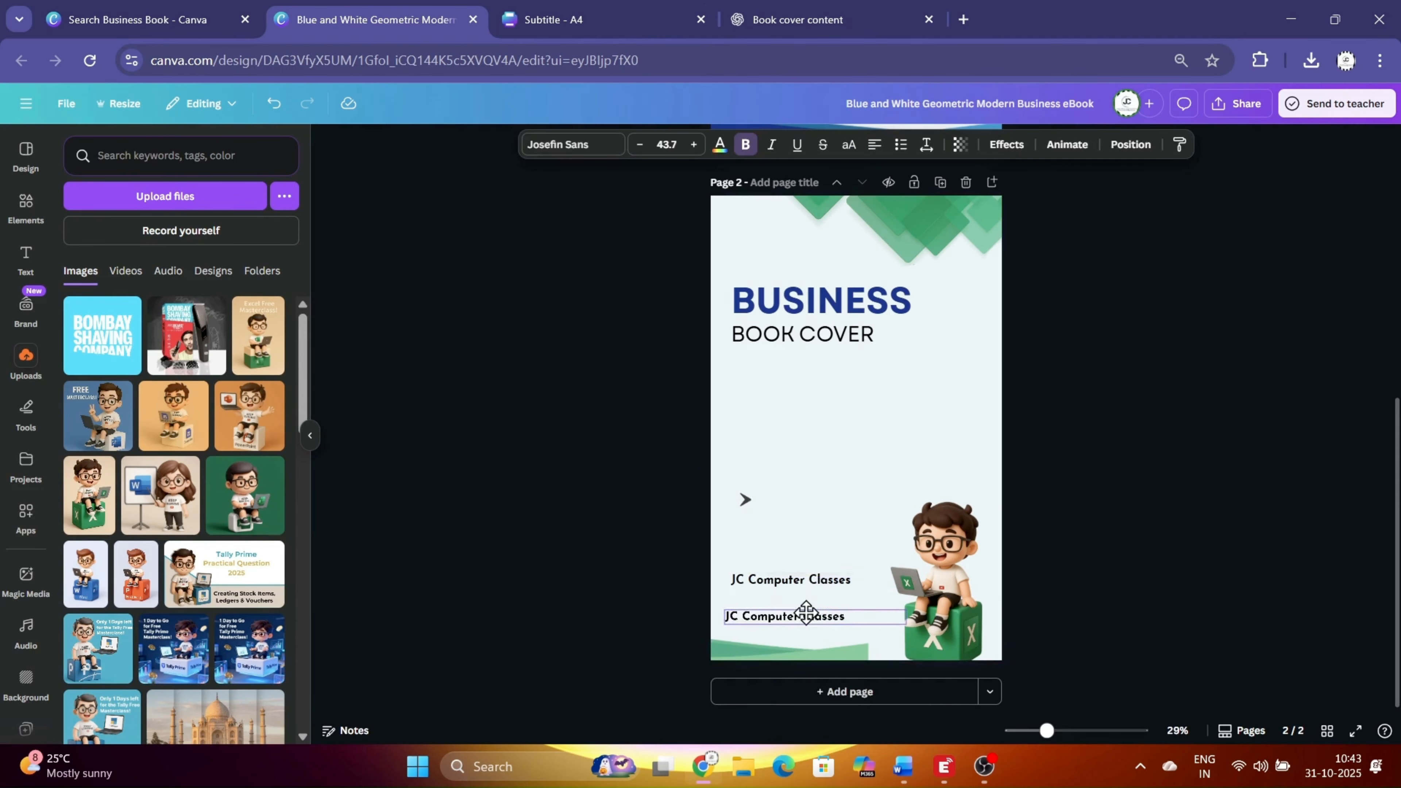
{"action": "double_click", "coordinate": [806, 613]}
{"action": "type", "text": "Book By- Ankit Gupta"}
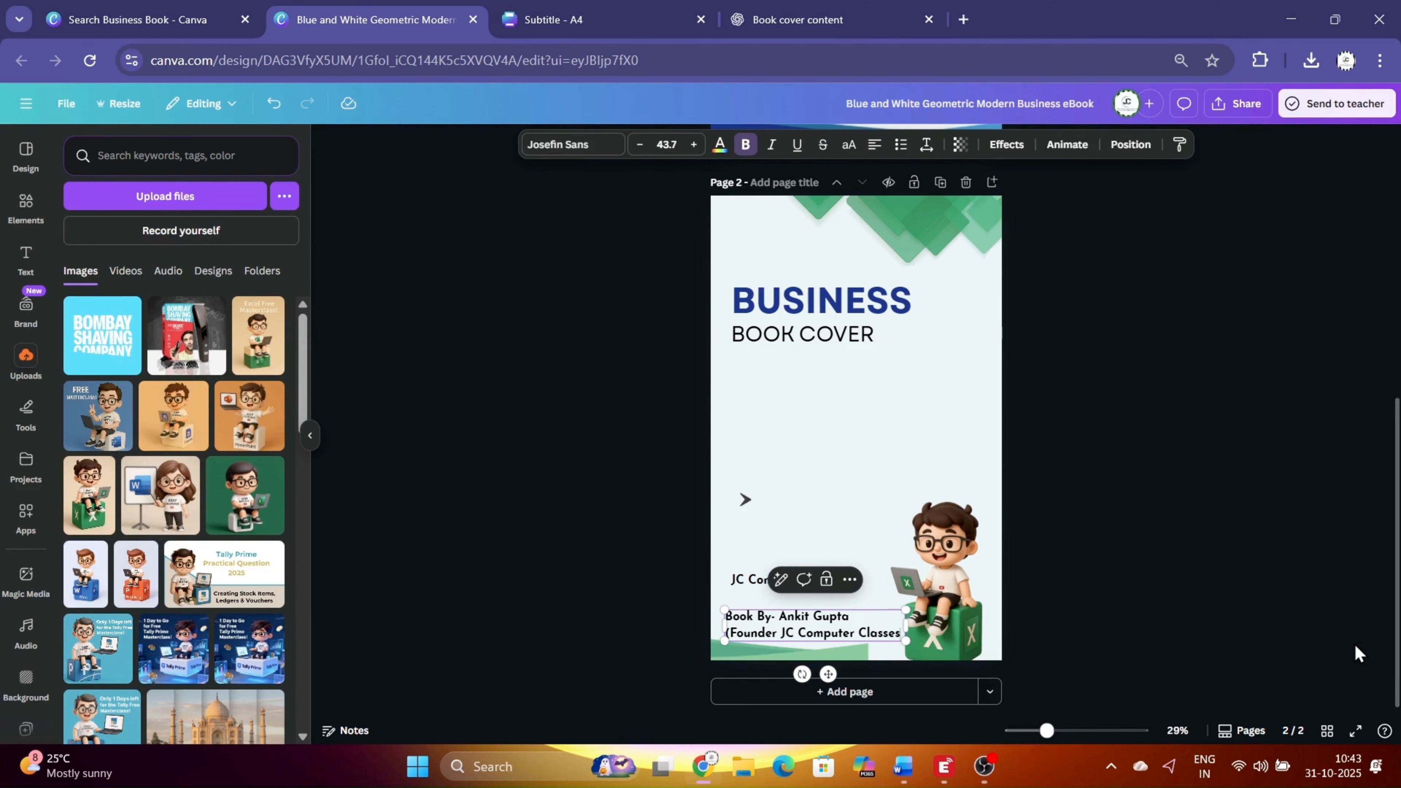
{"action": "left_click", "coordinate": [744, 577]}
{"action": "key", "text": "Delete"}
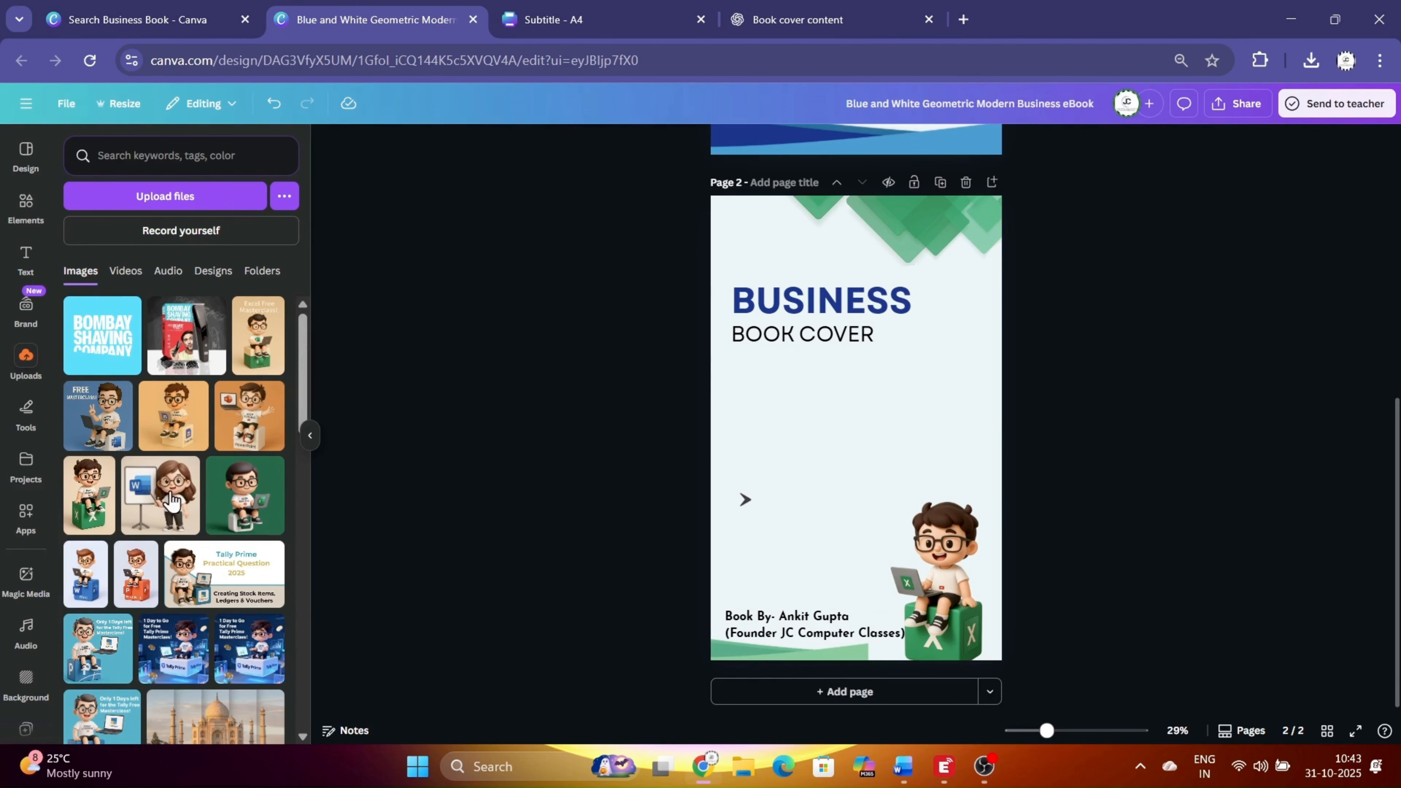
Recolour the BUSINESS title with the dark green taken from the character photo's colours.
{"action": "left_click_drag", "start_coordinate": [304, 394], "coordinate": [228, 419]}
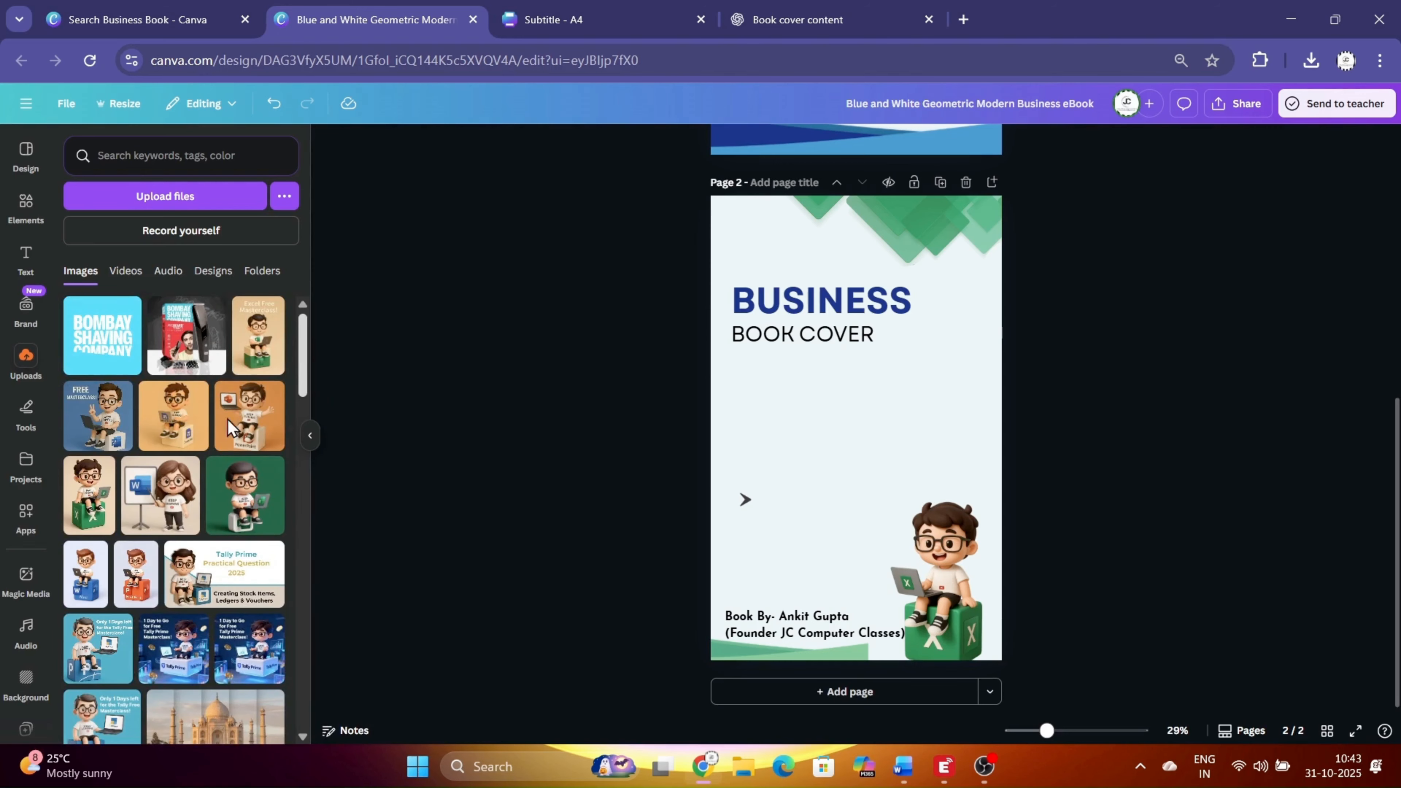
{"action": "left_click", "coordinate": [824, 304]}
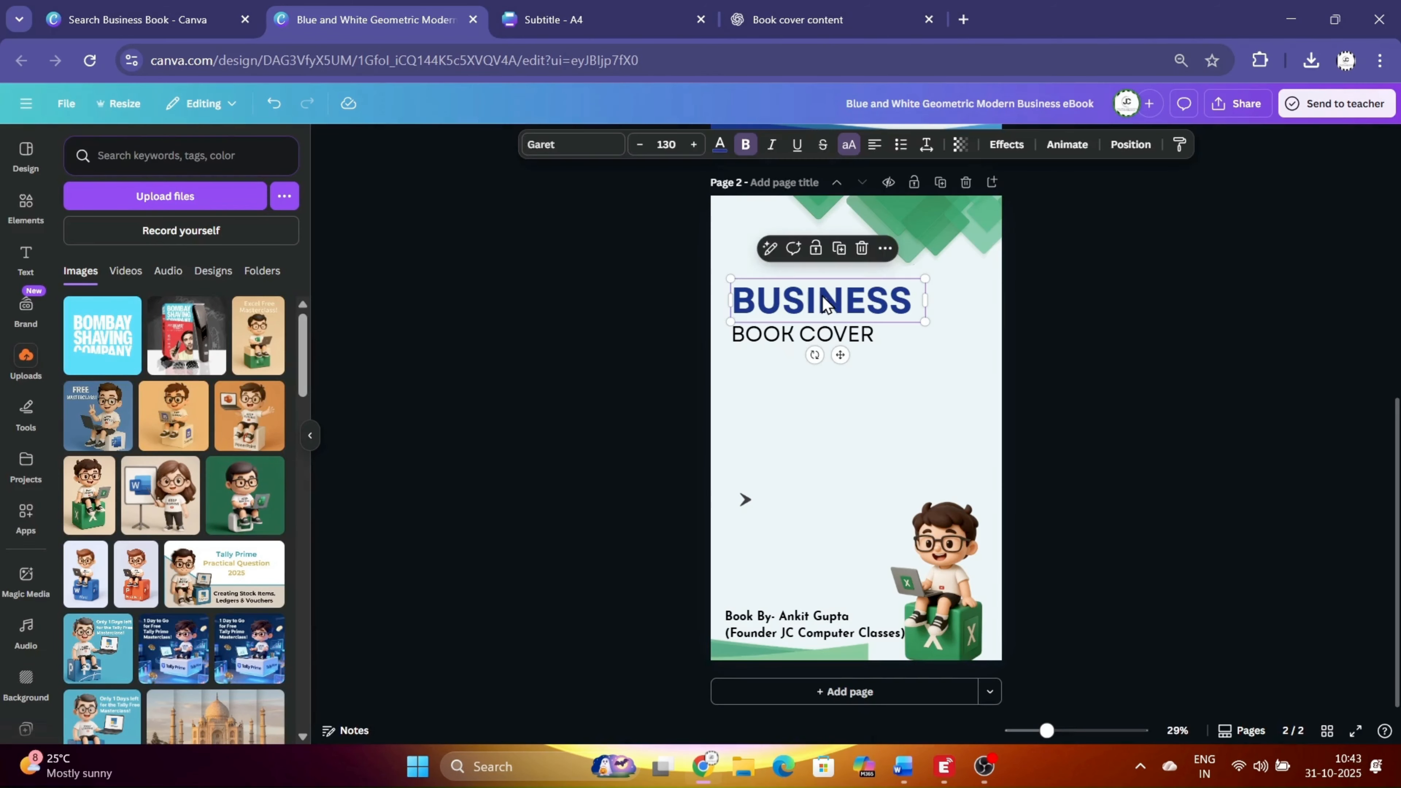
{"action": "left_click", "coordinate": [719, 145]}
{"action": "left_click", "coordinate": [142, 490]}
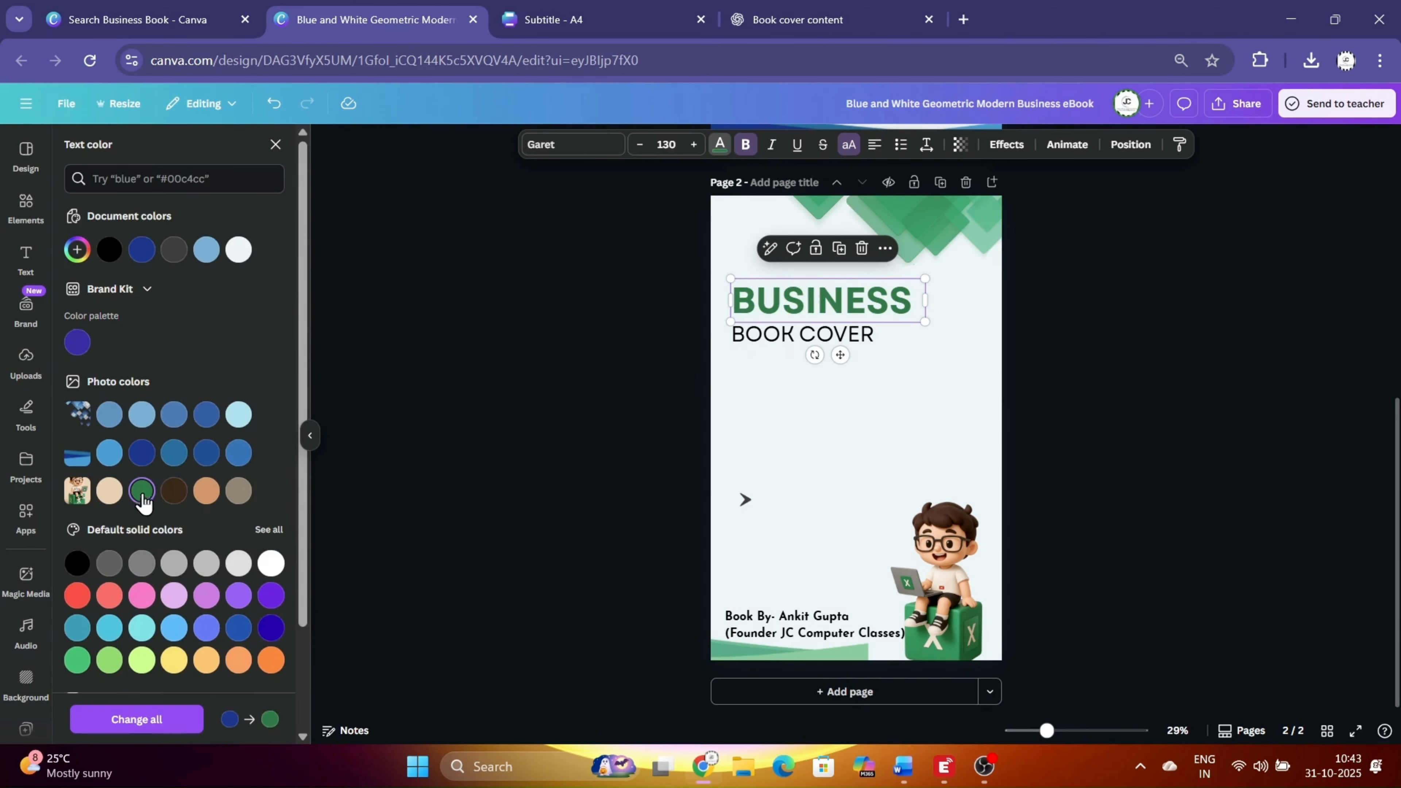
{"action": "left_click", "coordinate": [830, 345]}
{"action": "key", "text": "Escape"}
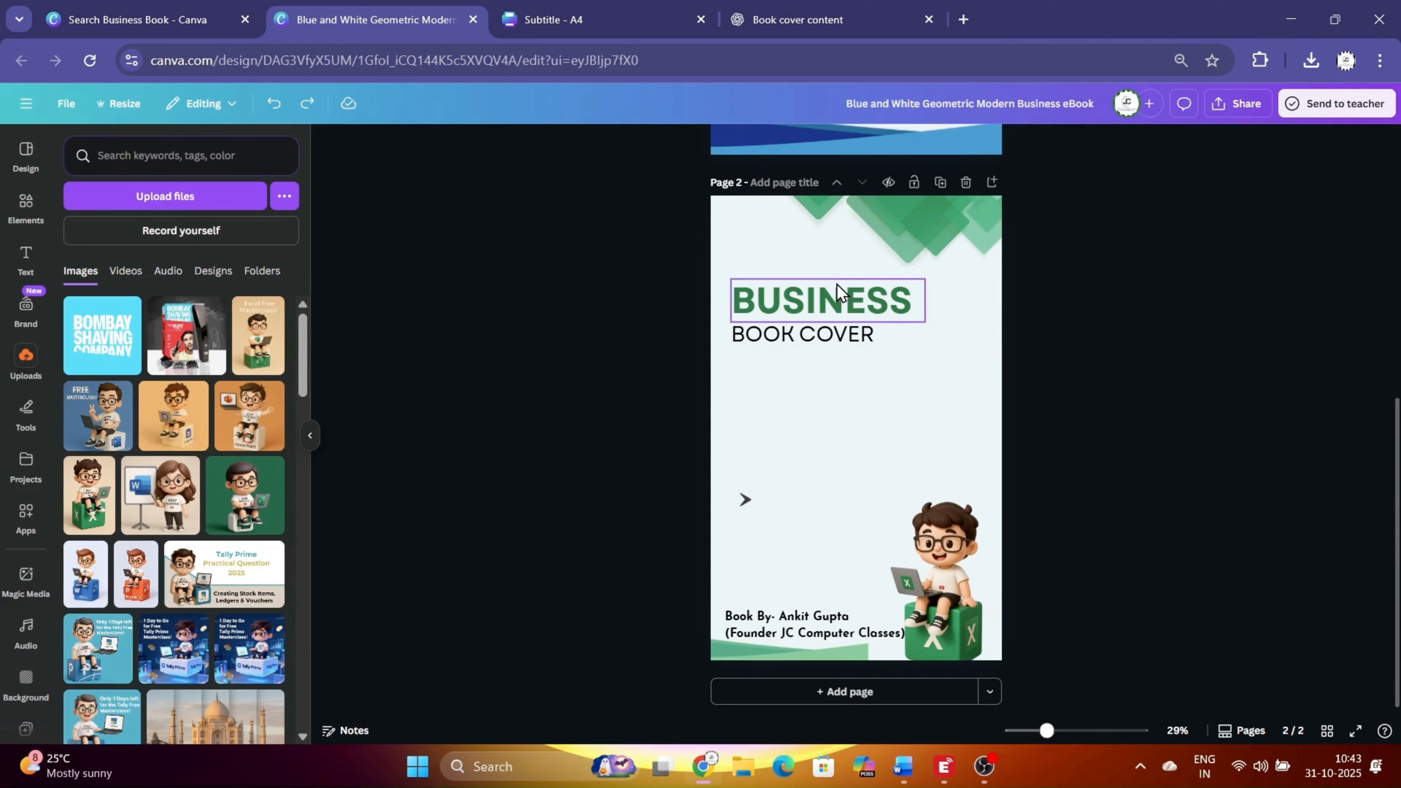
Replace the BUSINESS title with "MASTERING ADVANCED EXCEL WITH AI & AUTOMATION" from the Subtitle design and widen its text box beyond the page.
{"action": "double_click", "coordinate": [833, 296]}
{"action": "left_click", "coordinate": [620, 9]}
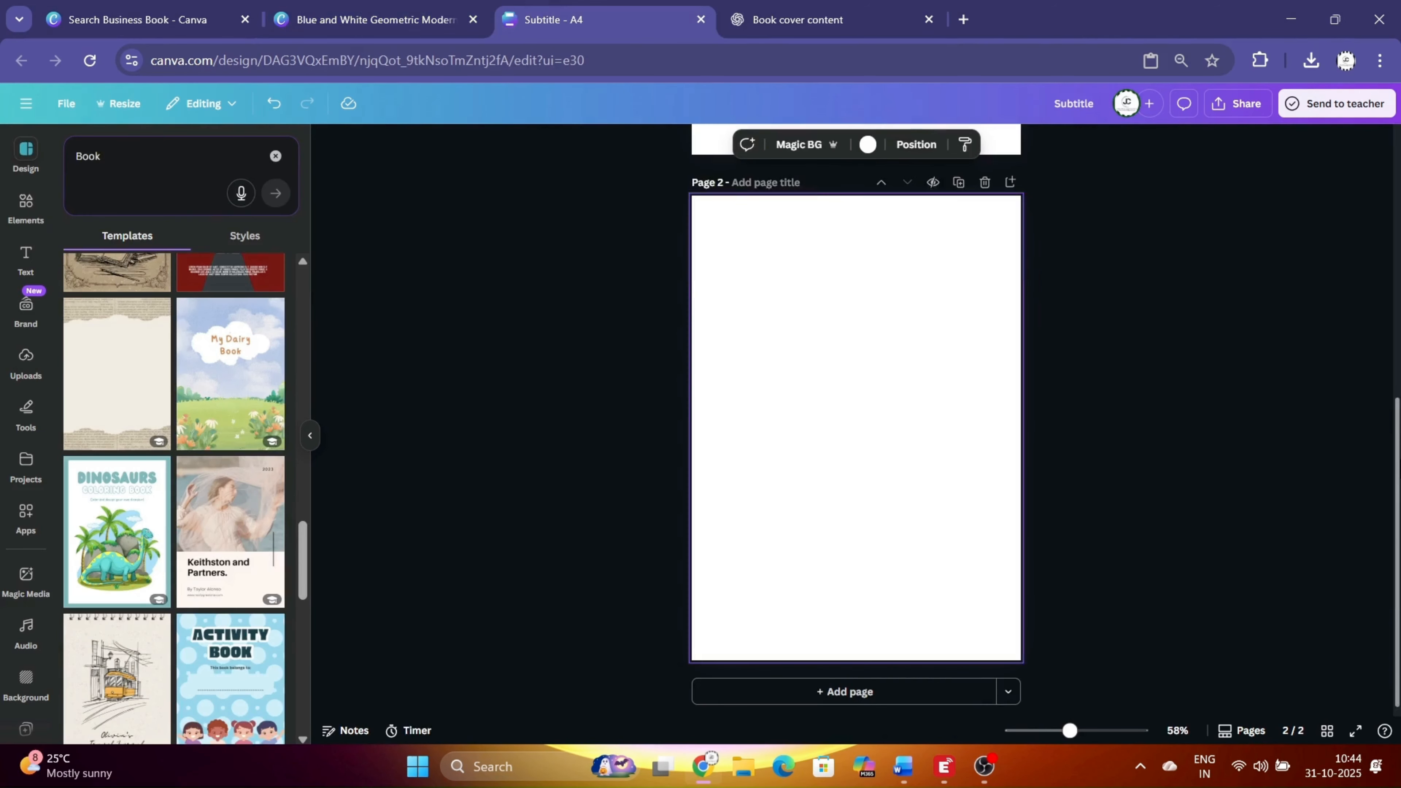
{"action": "double_click", "coordinate": [830, 284]}
{"action": "left_click", "coordinate": [415, 10]}
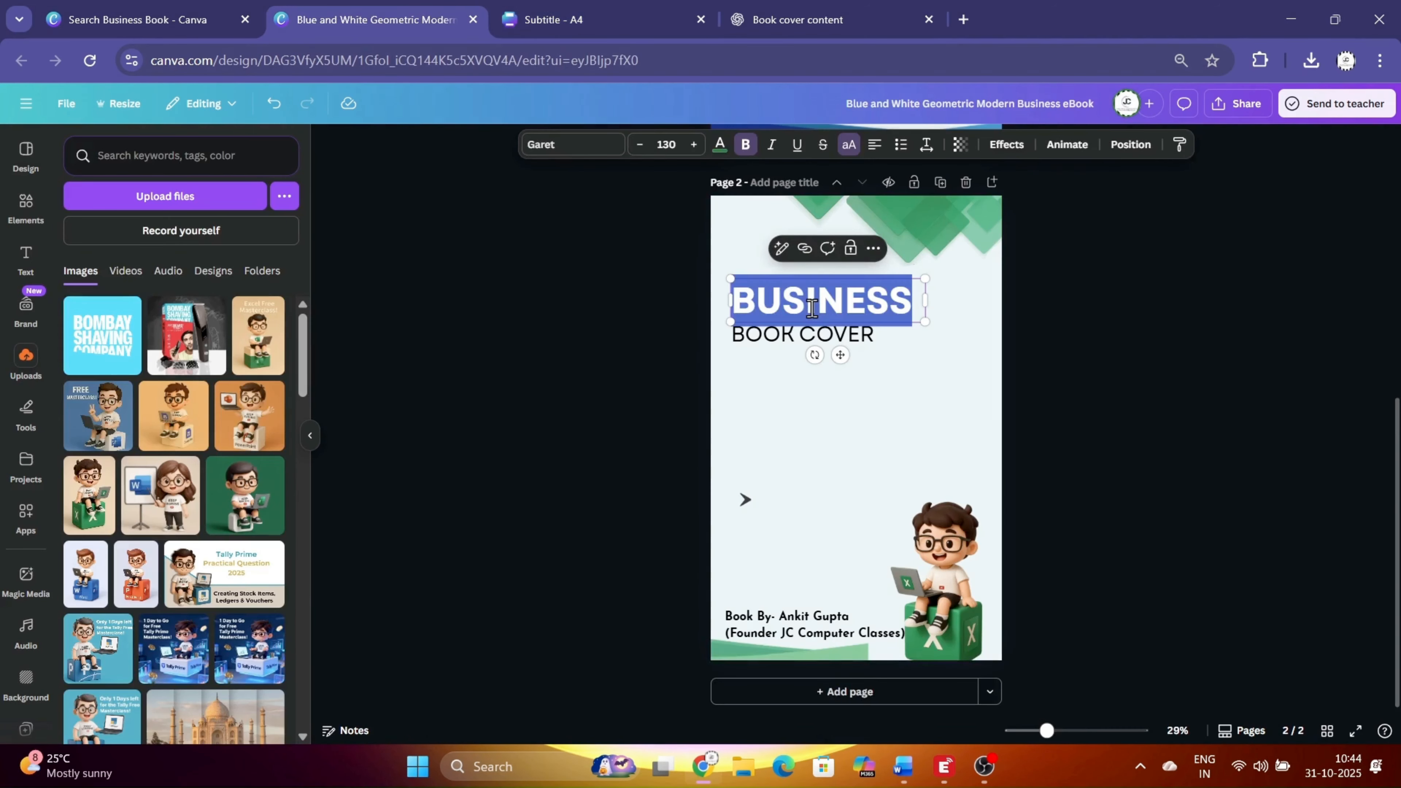
{"action": "type", "text": "MASTERING ADVANCED EXCEL WITH AI & AUTOMATION"}
{"action": "left_click_drag", "start_coordinate": [926, 442], "coordinate": [1362, 455]}
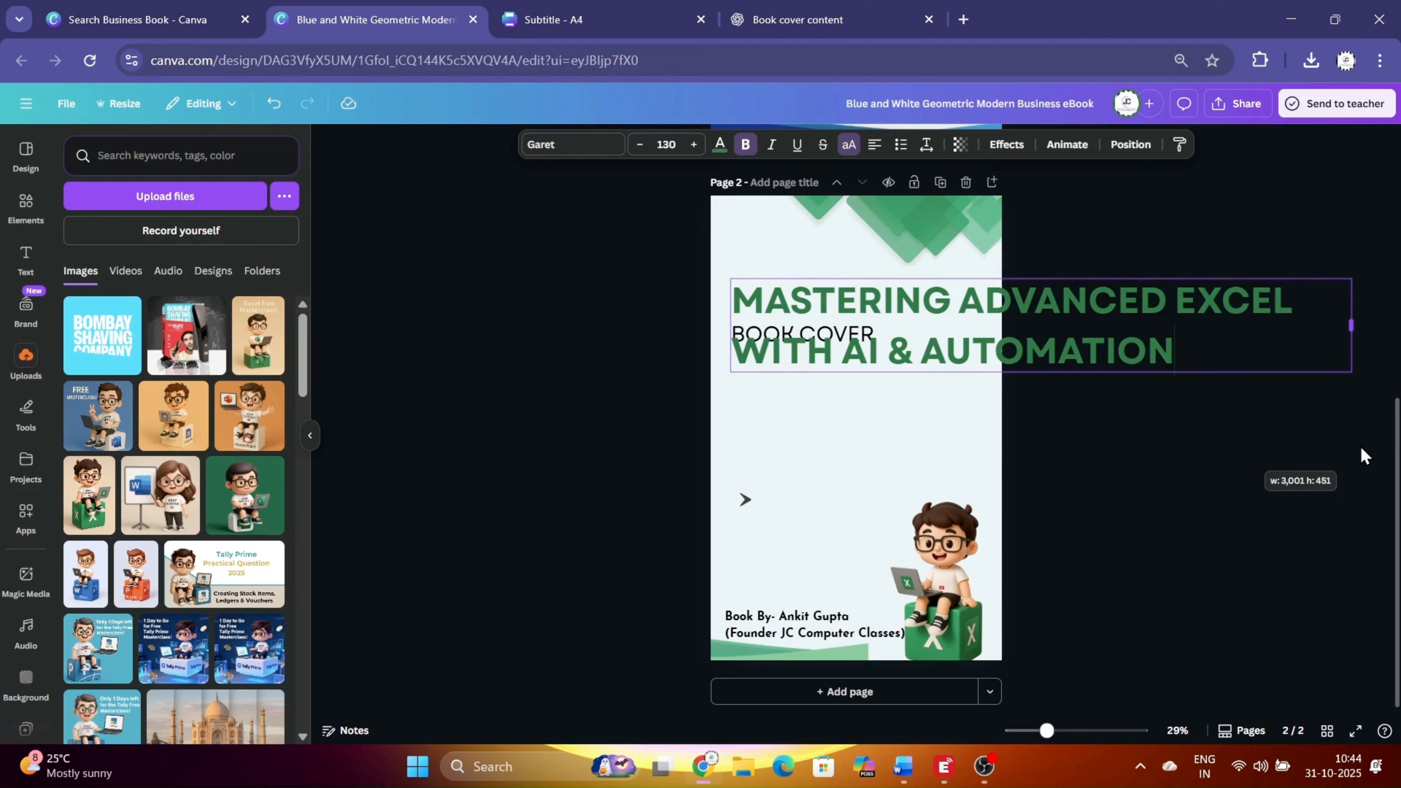
Cut "WITH AI & AUTOMATION" from the title and scale the remaining line to about size 57, placed just above BOOK COVER.
{"action": "left_click_drag", "start_coordinate": [1190, 354], "coordinate": [733, 353]}
{"action": "key", "text": "ctrl+c"}
{"action": "key", "text": "BackSpace"}
{"action": "left_click", "coordinate": [794, 270]}
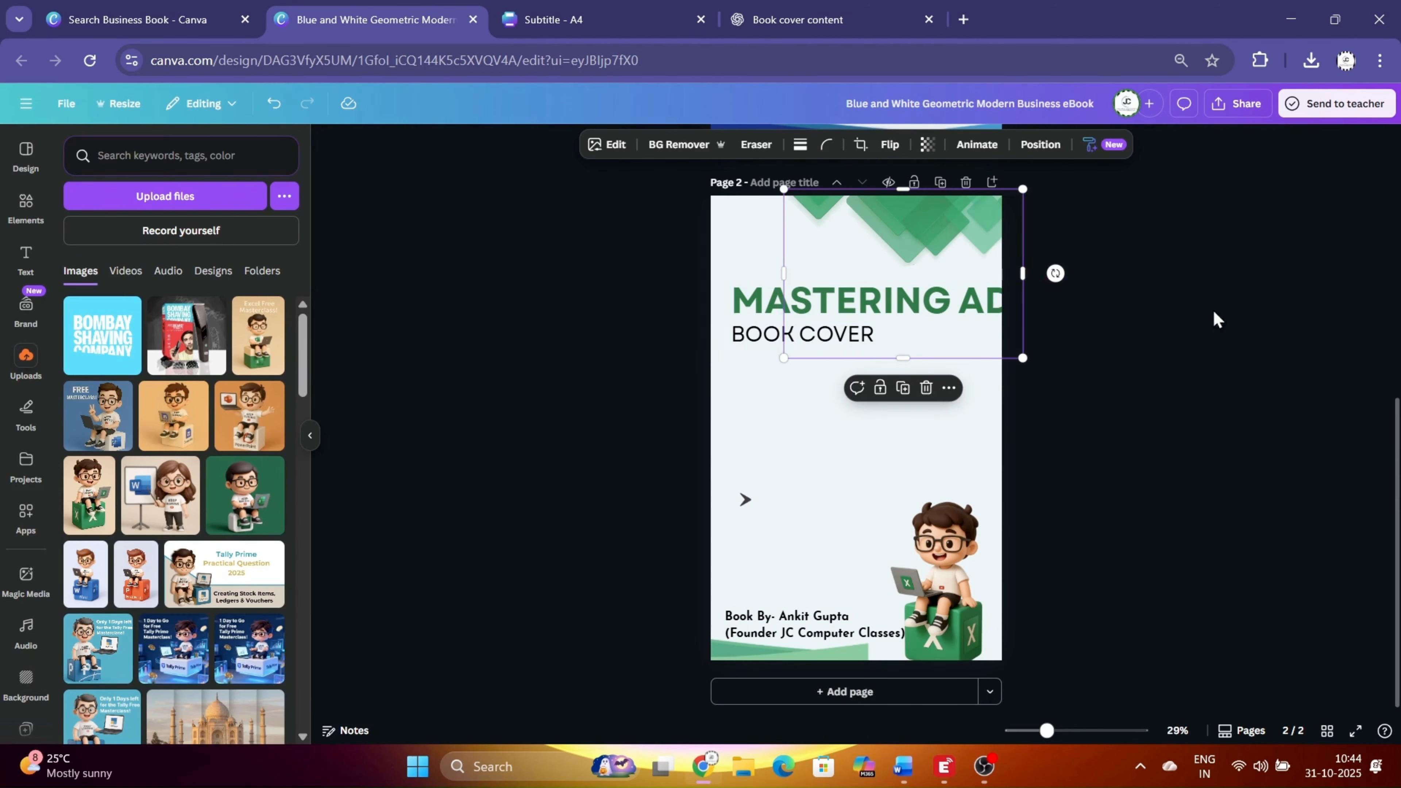
{"action": "left_click", "coordinate": [1219, 315]}
{"action": "left_click_drag", "start_coordinate": [1350, 318], "coordinate": [1000, 361]}
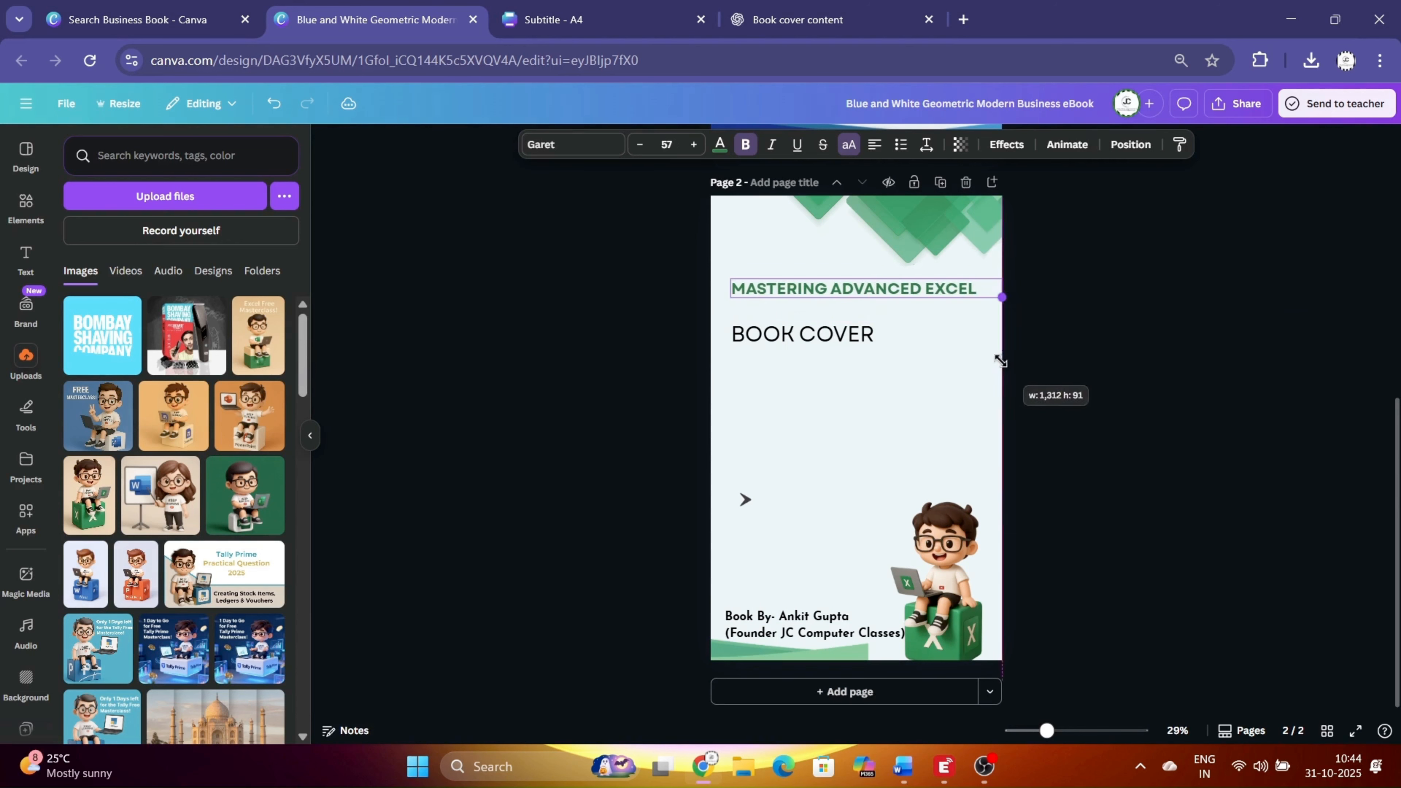
{"action": "left_click_drag", "start_coordinate": [926, 283], "coordinate": [926, 296]}
Replace the BOOK COVER text with "WITH AI & AUTOMATION" and widen its box to hold it on one line.
{"action": "double_click", "coordinate": [797, 342]}
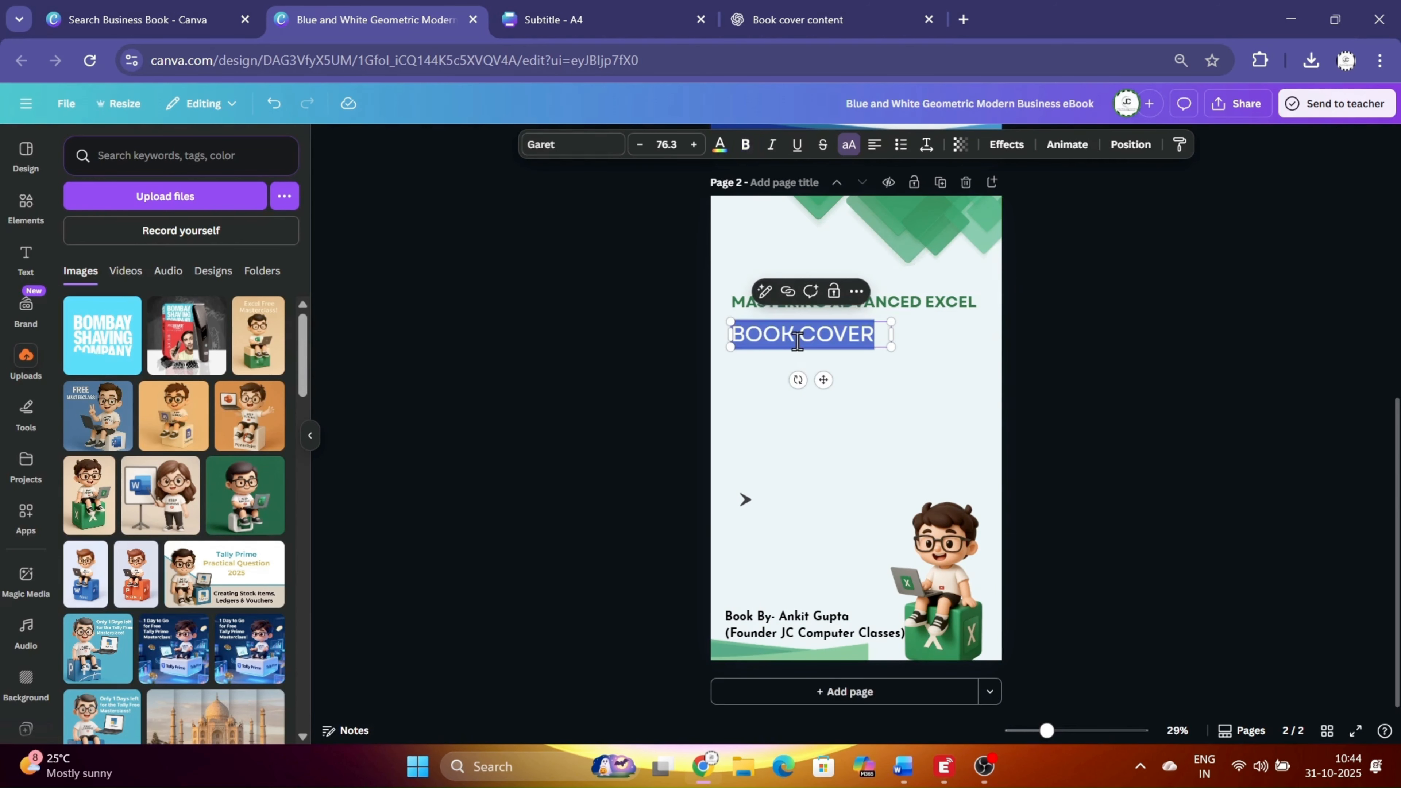
{"action": "key", "text": "ctrl+v"}
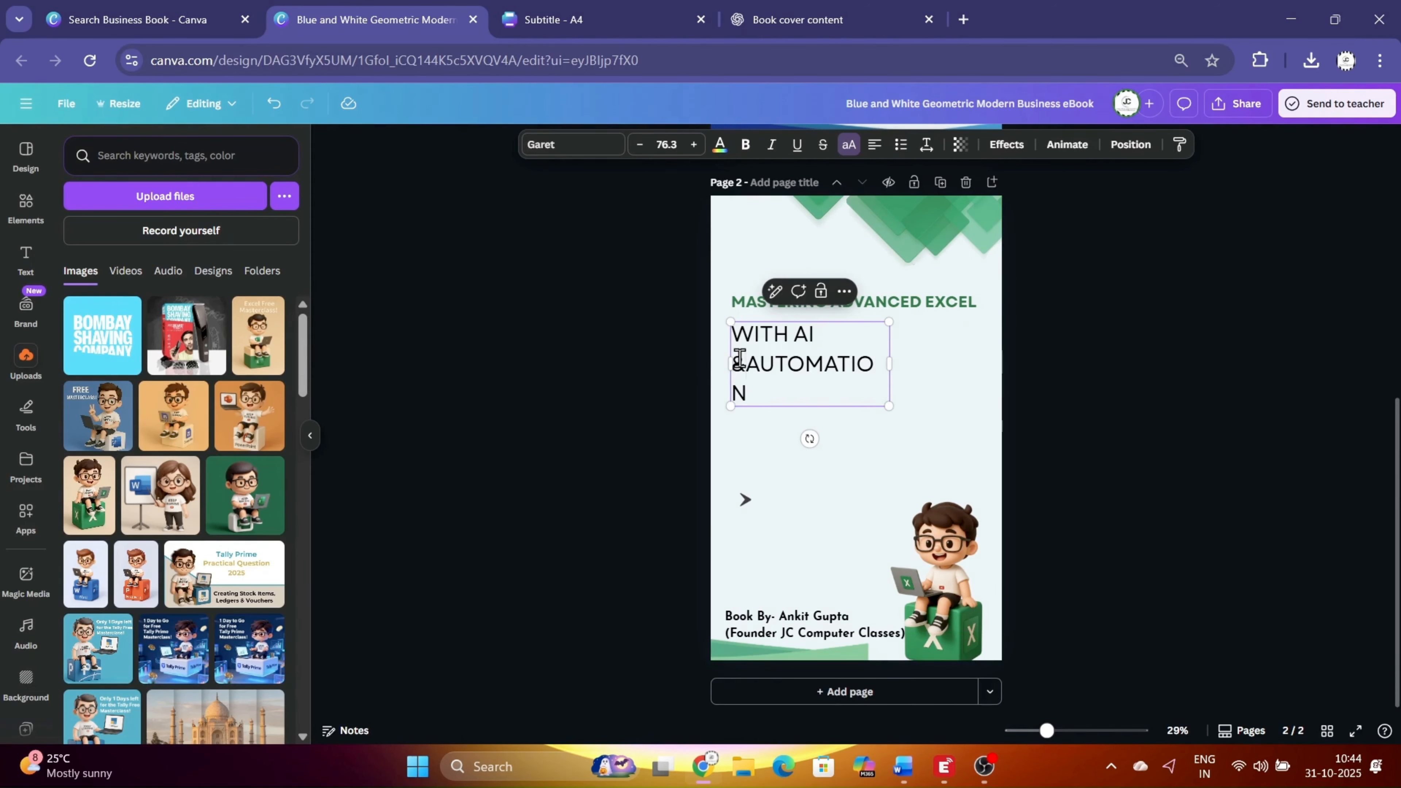
{"action": "left_click_drag", "start_coordinate": [920, 346], "coordinate": [1069, 394]}
Shorten the title to "ADVANCED EXCEL" and enlarge it, with the "WITH AI & AUTOMATION" subtitle reduced to size 51.9 directly beneath.
{"action": "left_click", "coordinate": [833, 315]}
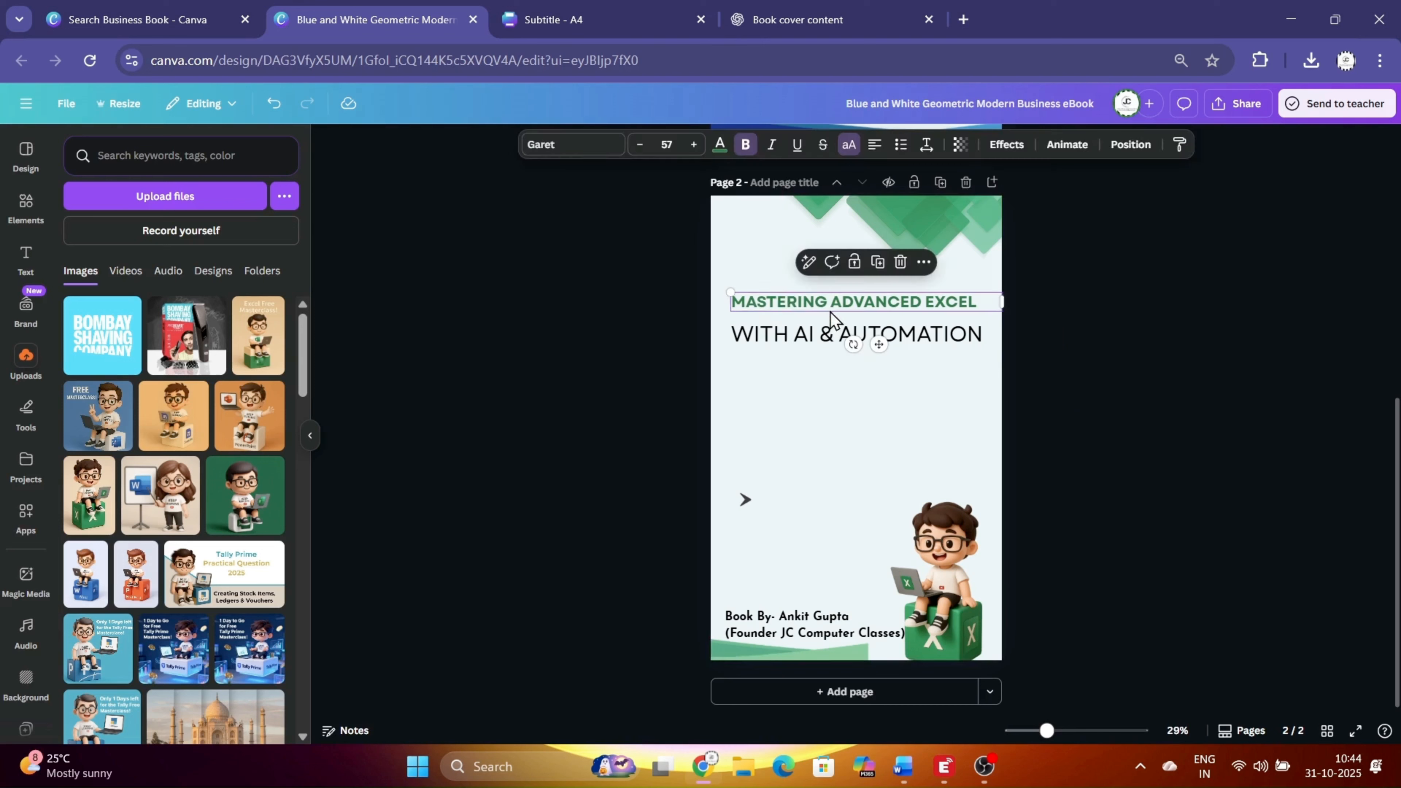
{"action": "left_click_drag", "start_coordinate": [999, 316], "coordinate": [1160, 435]}
{"action": "left_click_drag", "start_coordinate": [846, 339], "coordinate": [847, 363]}
{"action": "left_click_drag", "start_coordinate": [1065, 368], "coordinate": [961, 397]}
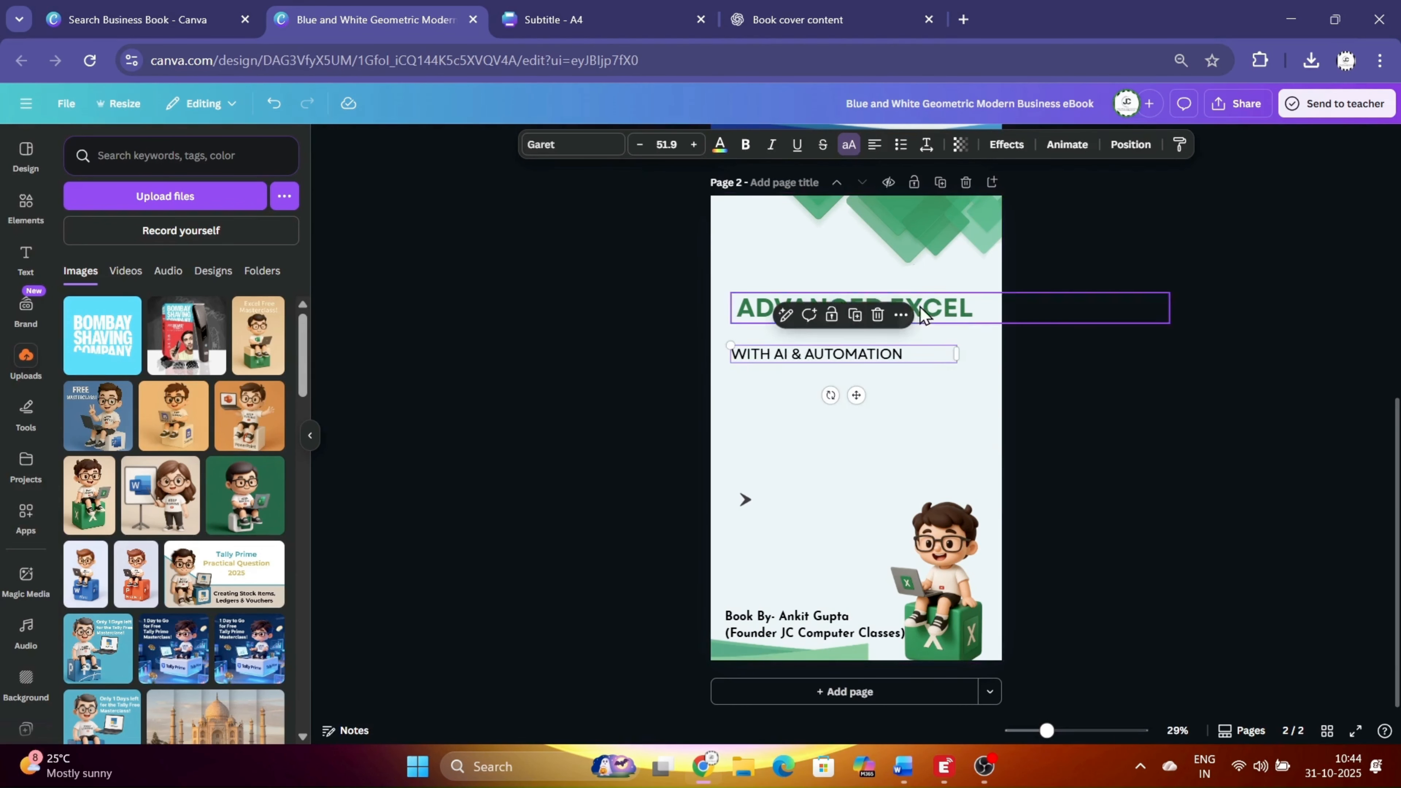
{"action": "left_click_drag", "start_coordinate": [976, 308], "coordinate": [966, 304]}
{"action": "left_click_drag", "start_coordinate": [903, 360], "coordinate": [900, 333]}
Move the arrow under the subtitle and paste in the "Inside You'll Learn" list copied from the Subtitle design.
{"action": "left_click_drag", "start_coordinate": [746, 500], "coordinate": [732, 365]}
{"action": "left_click", "coordinate": [551, 19]}
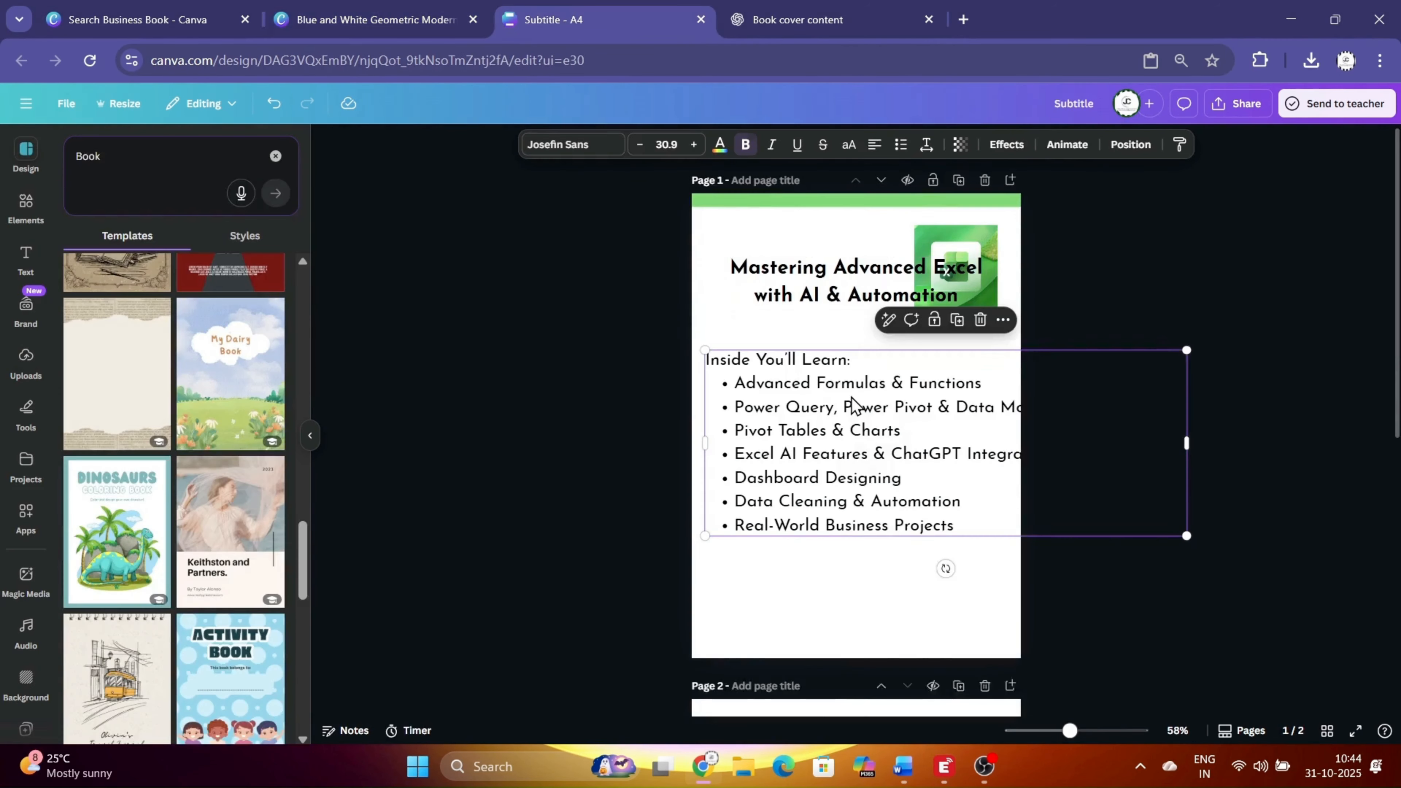
{"action": "key", "text": "ctrl+c"}
{"action": "left_click", "coordinate": [375, 19]}
{"action": "right_click", "coordinate": [821, 414]}
{"action": "left_click", "coordinate": [860, 482]}
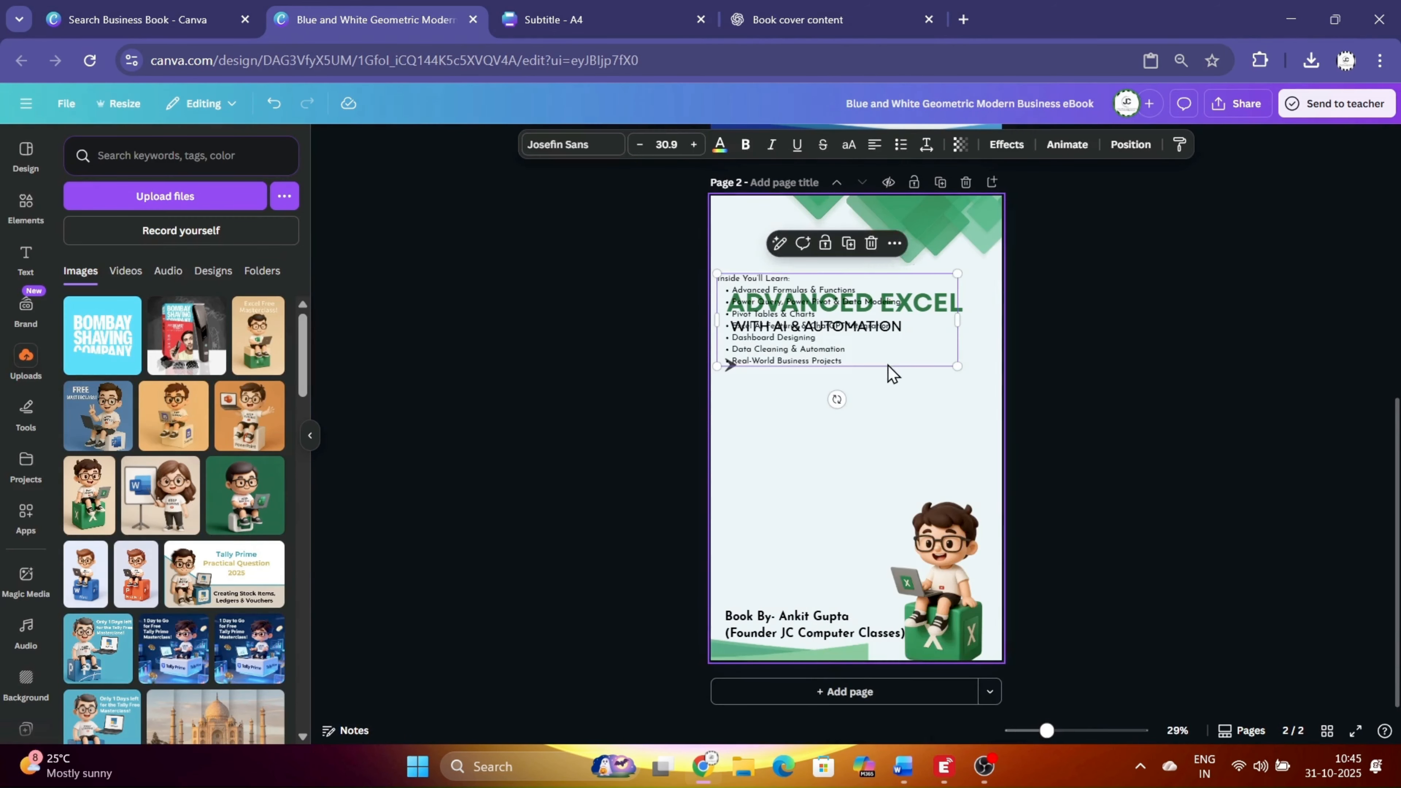
Place the topic list below the subtitle at size 42, removing the "Inside You'll Learn:" heading and "Power Query" from its text.
{"action": "left_click_drag", "start_coordinate": [888, 364], "coordinate": [1075, 572]}
{"action": "left_click", "coordinate": [1055, 493]}
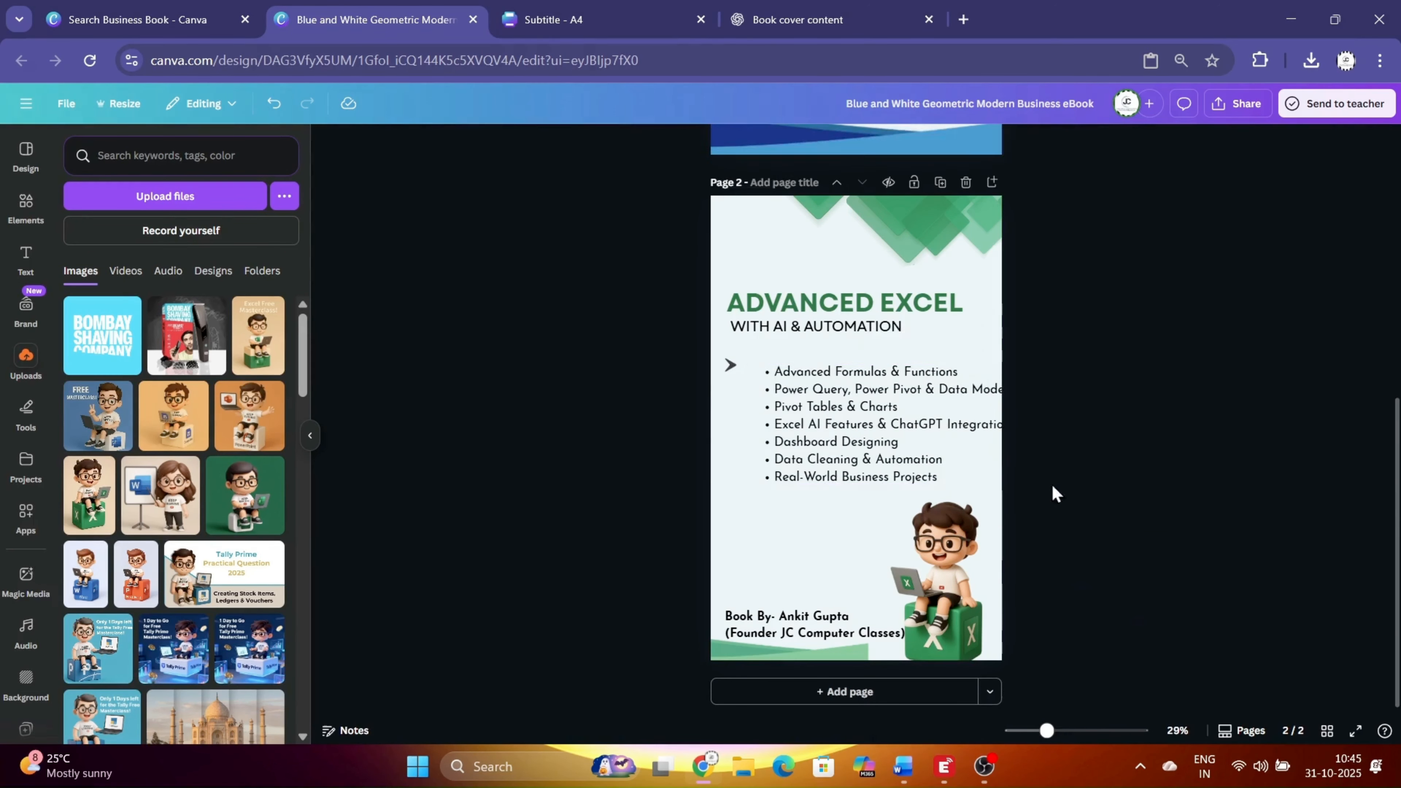
{"action": "left_click_drag", "start_coordinate": [982, 453], "coordinate": [953, 463]}
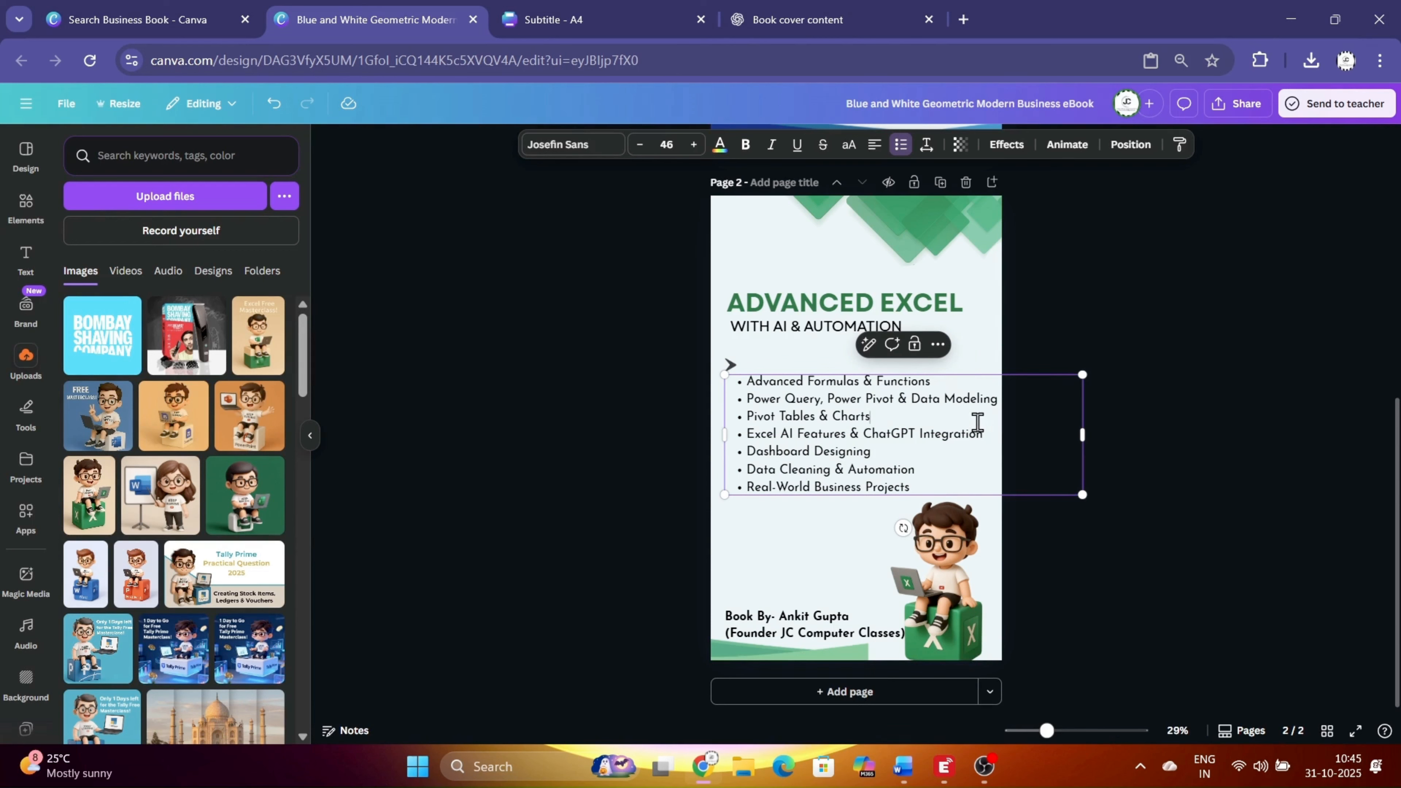
{"action": "left_click_drag", "start_coordinate": [1084, 501], "coordinate": [1052, 490]}
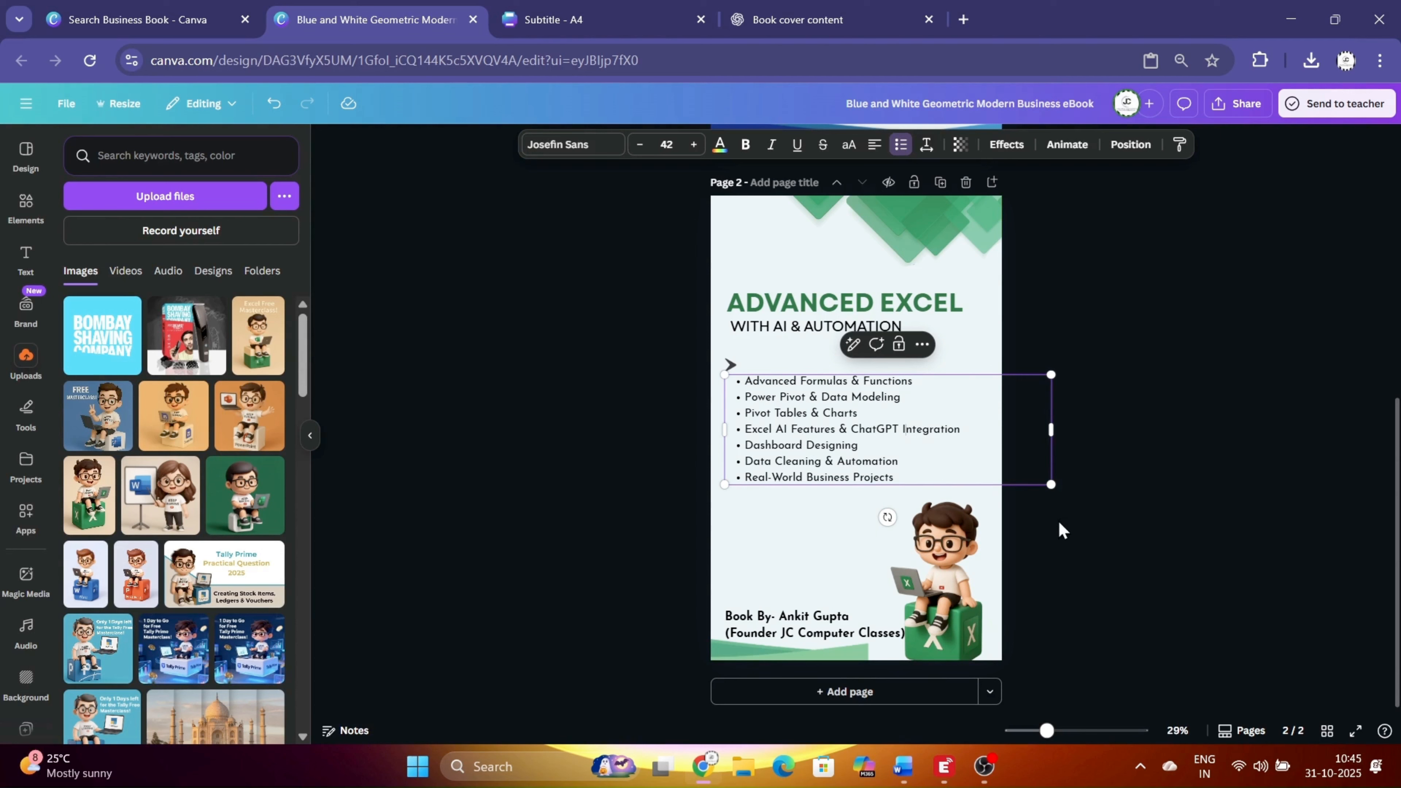
Split the Excel AI bullet into two separate bullets, "Excel AI Features" and "ChatGPT Integration".
{"action": "left_click", "coordinate": [854, 429]}
{"action": "key", "text": "BackSpace"}
{"action": "key", "text": "BackSpace"}
{"action": "key", "text": "Return"}
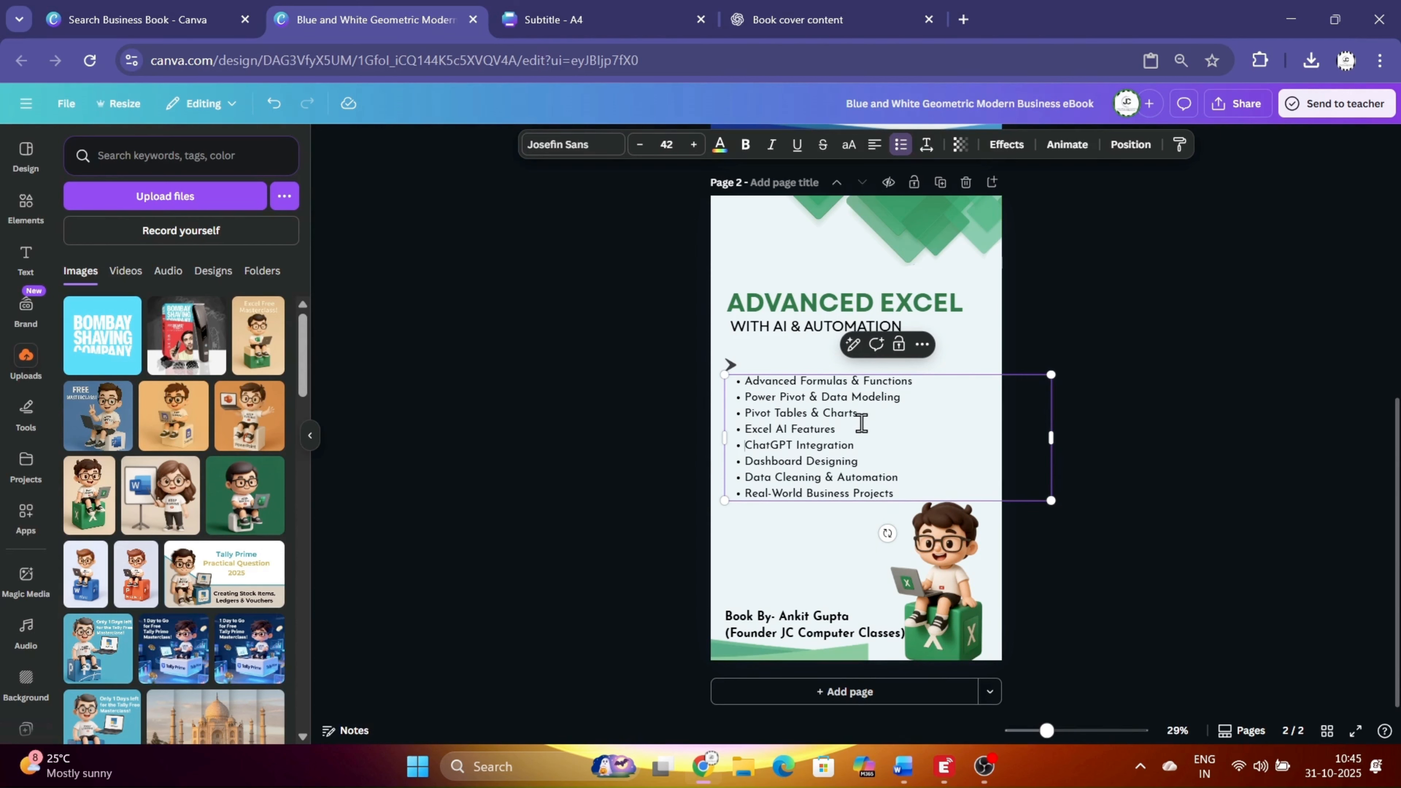
Convert the bulleted topic list into a numbered list.
{"action": "left_click", "coordinate": [1119, 414]}
{"action": "left_click", "coordinate": [817, 384]}
{"action": "left_click", "coordinate": [901, 145]}
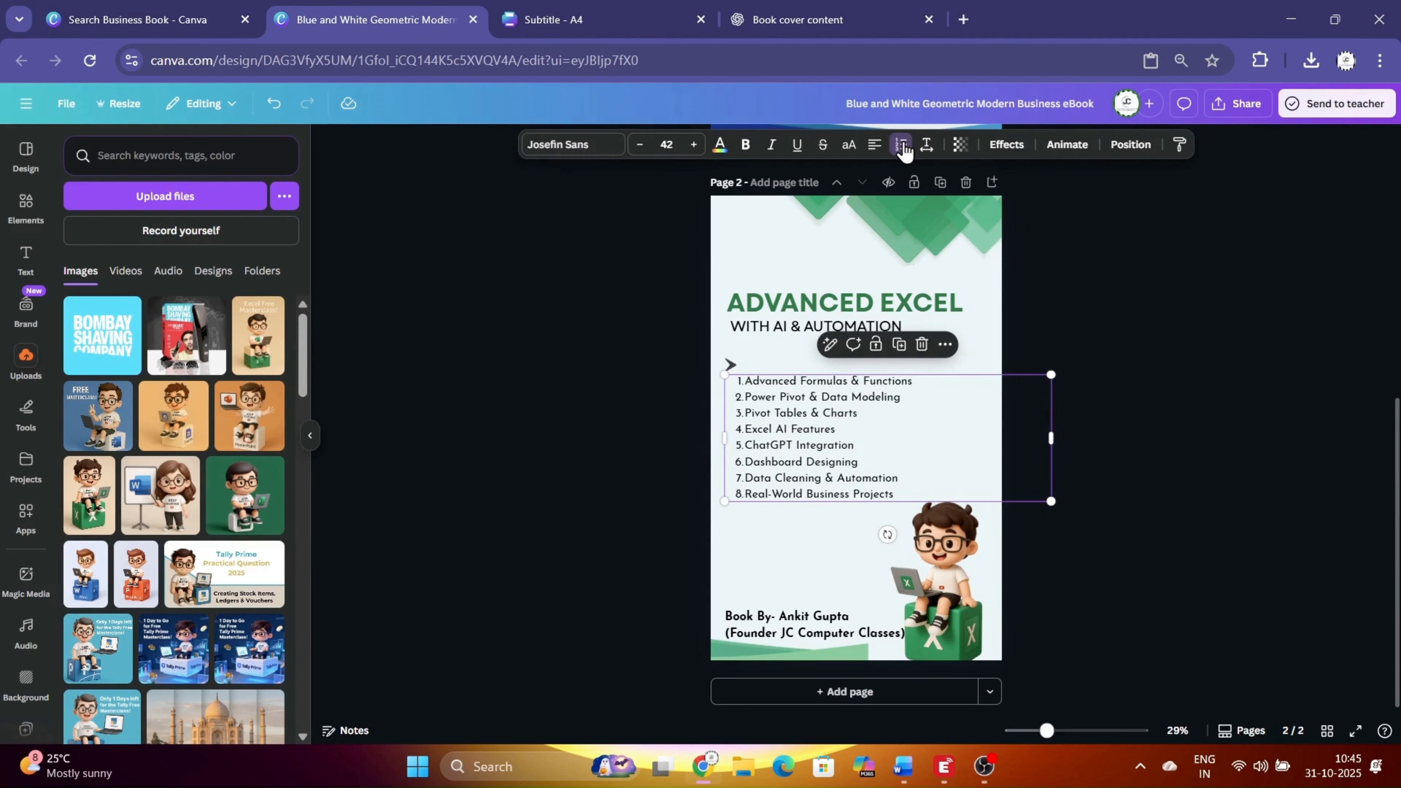